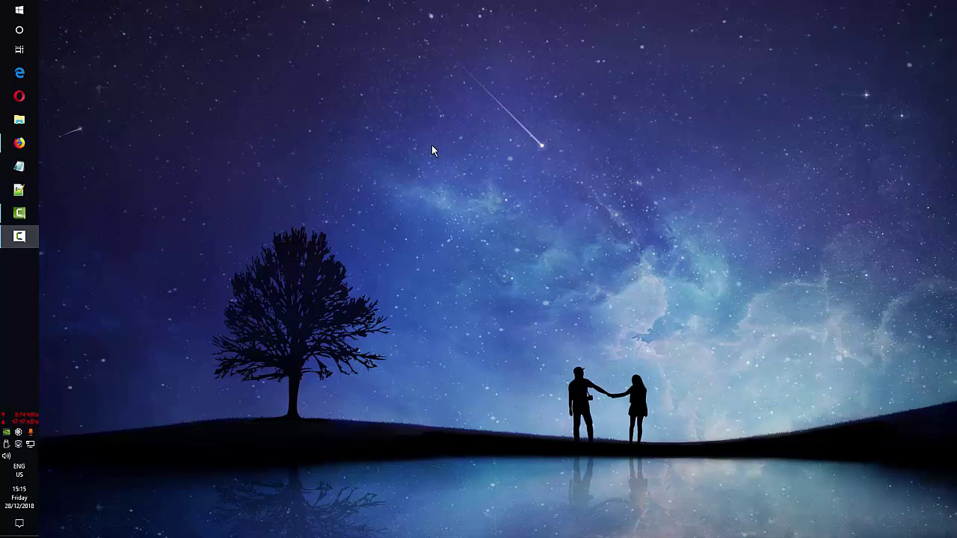
- Search Google for ifttt in Firefox and open the ifttt.com result
click(24, 145)
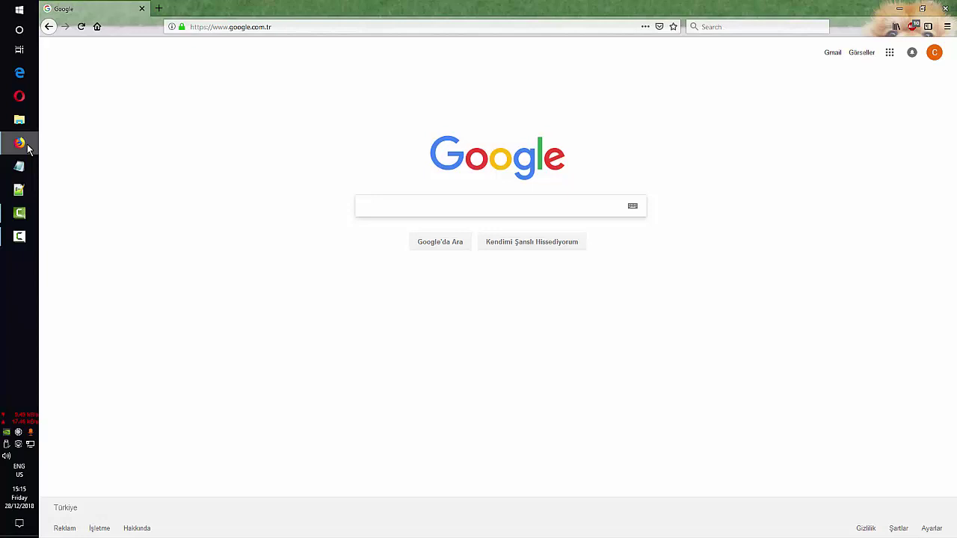
key(BackSpace)
text(ifttt)
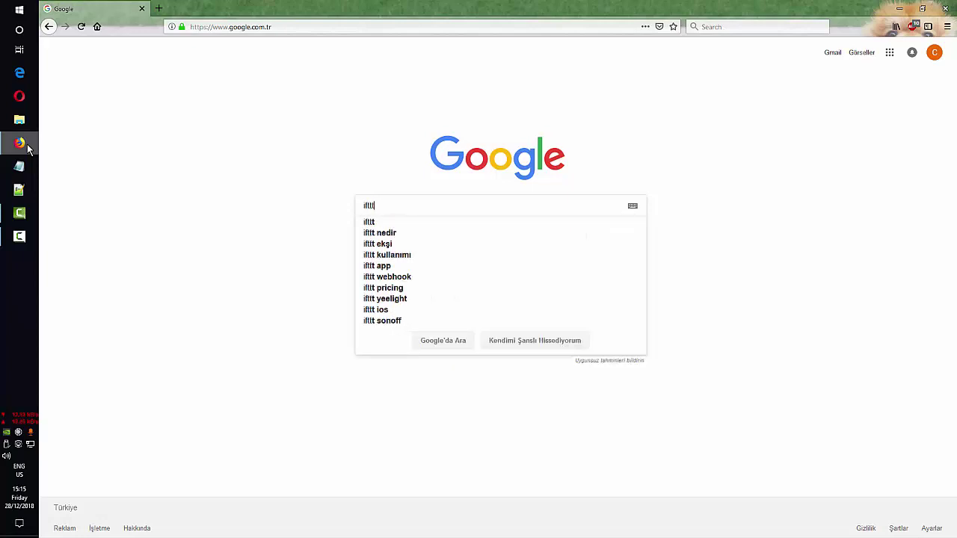
key(Return)
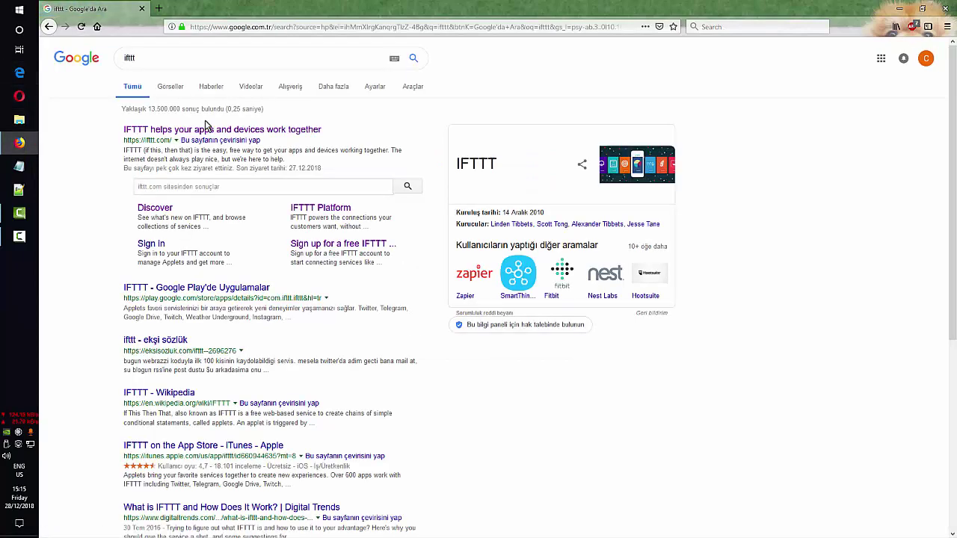
click(202, 124)
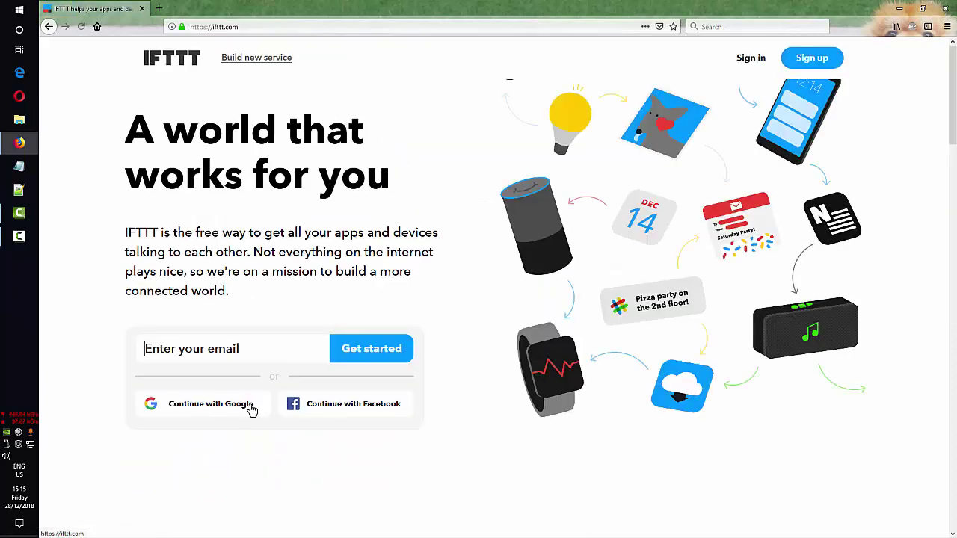
- Dismiss the Google sign-in popups and reload the IFTTT home page
click(223, 411)
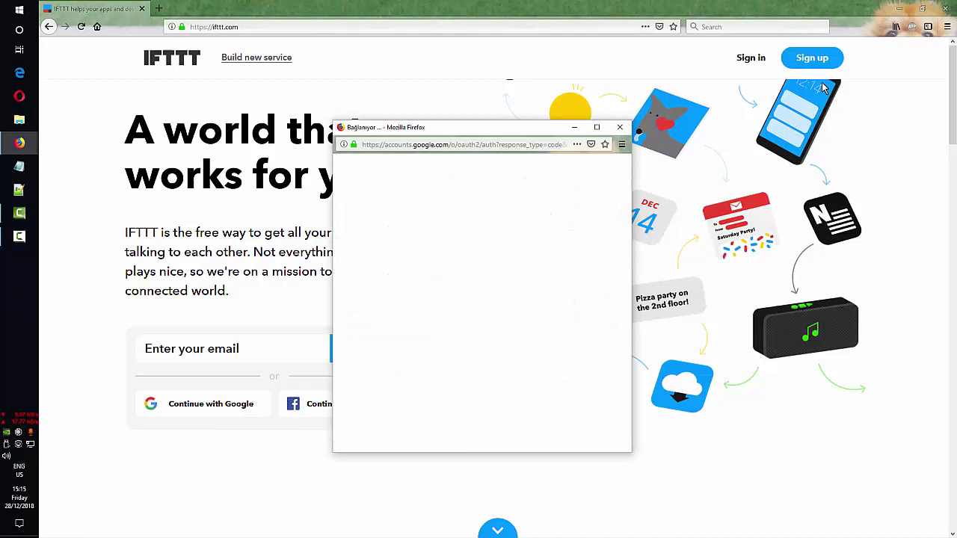
click(754, 63)
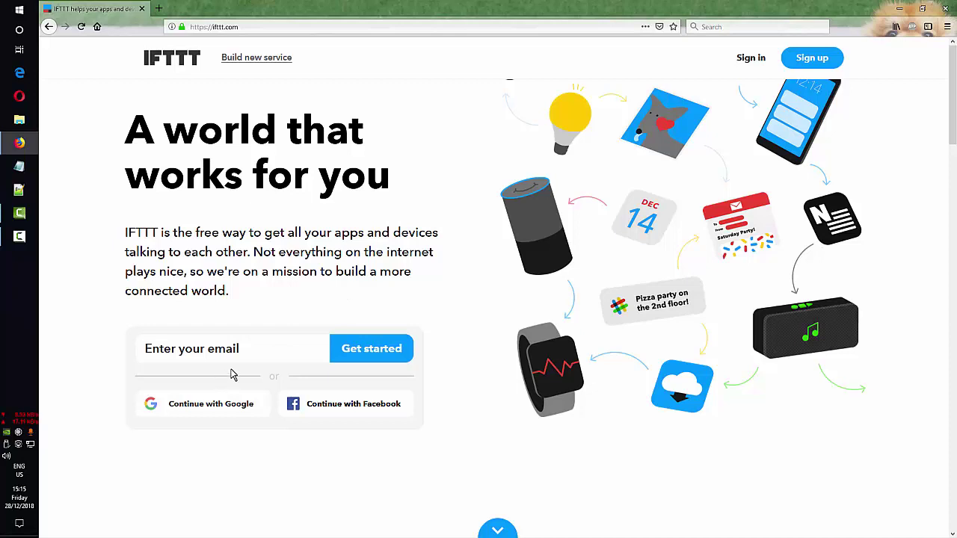
scroll(279, 309, down, 3)
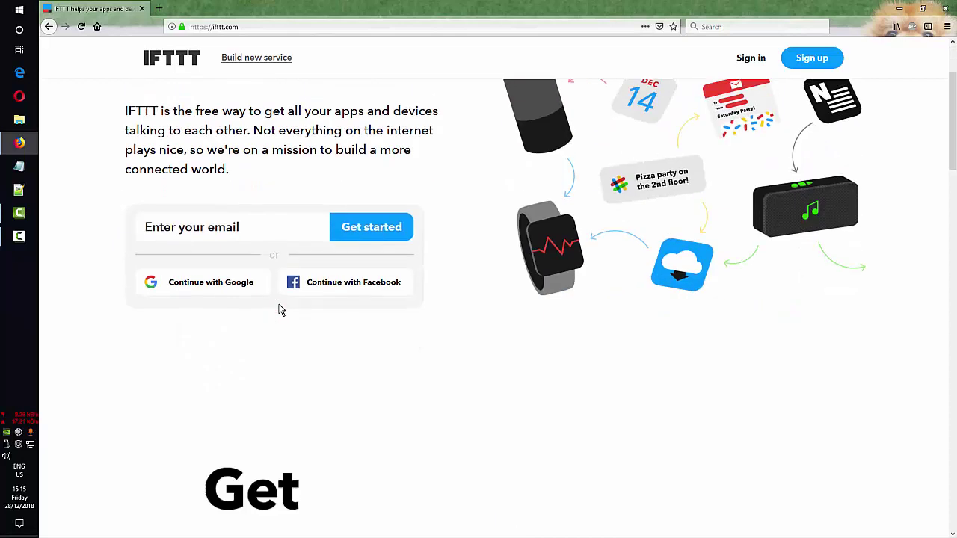
scroll(280, 304, up, 2)
scroll(281, 304, up, 1)
click(192, 401)
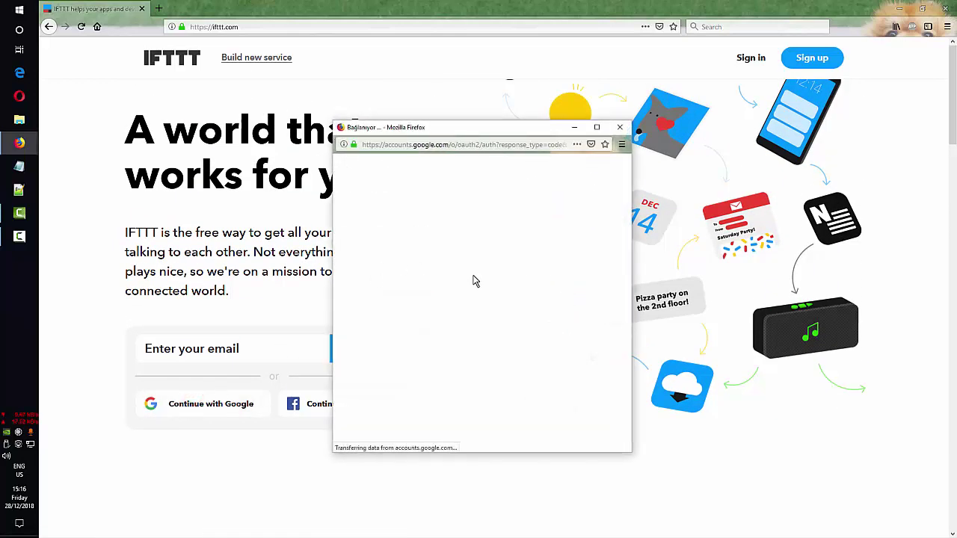
click(254, 258)
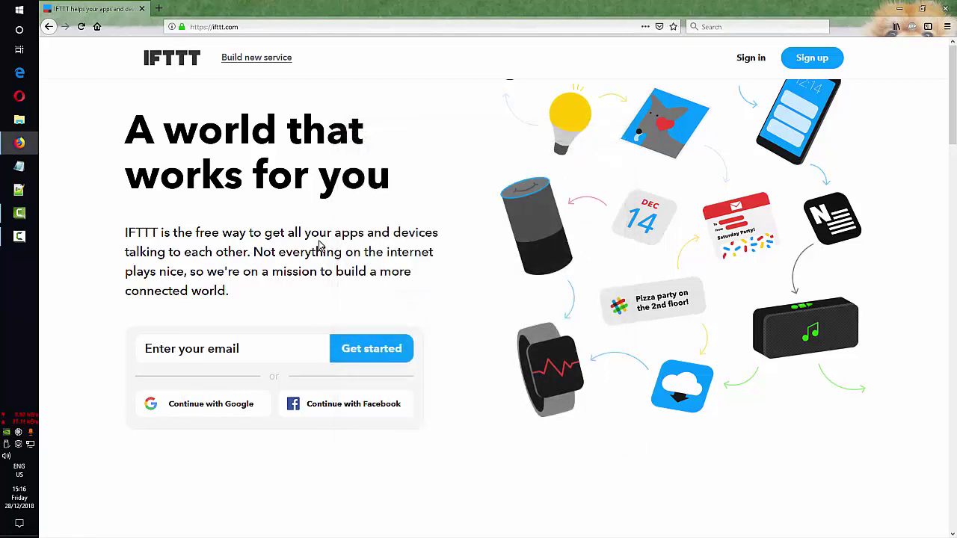
click(175, 59)
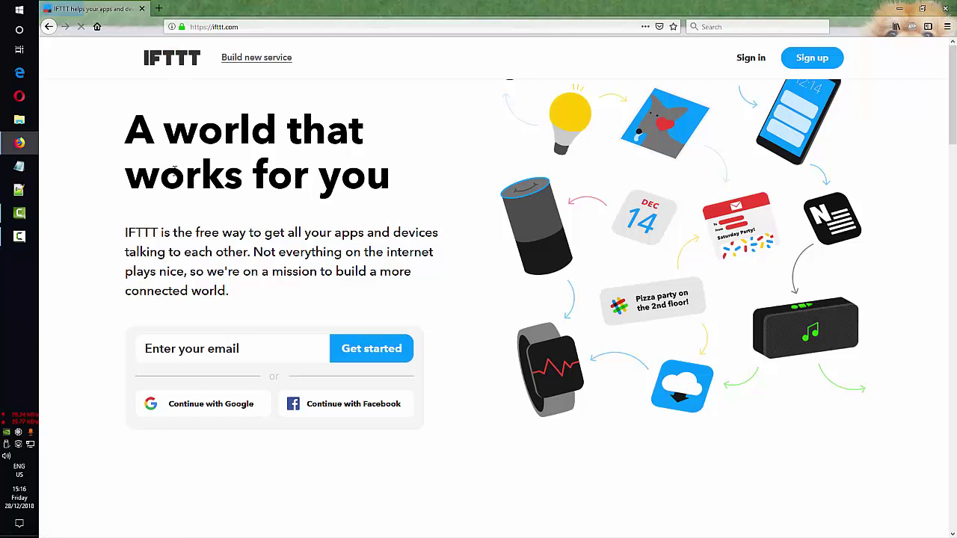
- Sign in to IFTTT with the Google account and start a New Applet from My Applets
click(748, 65)
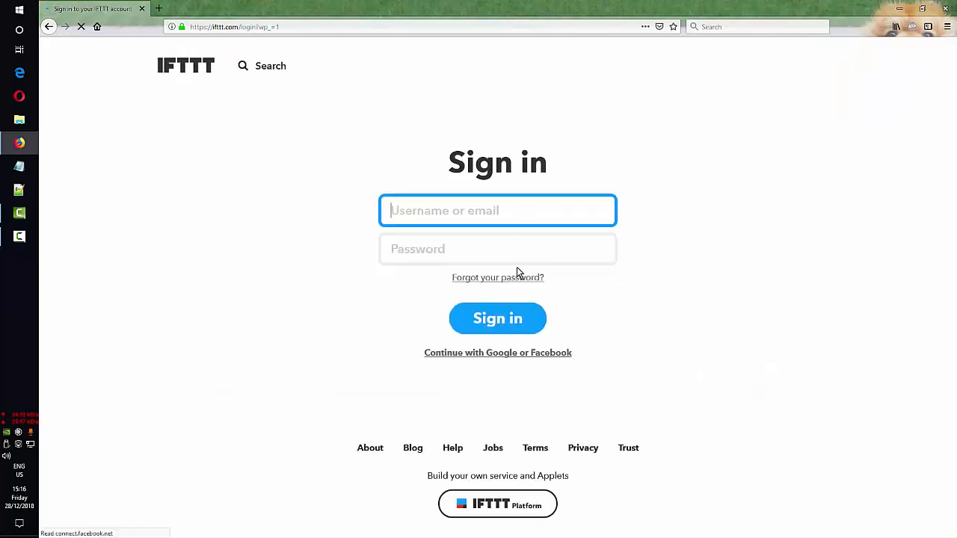
click(493, 353)
click(482, 319)
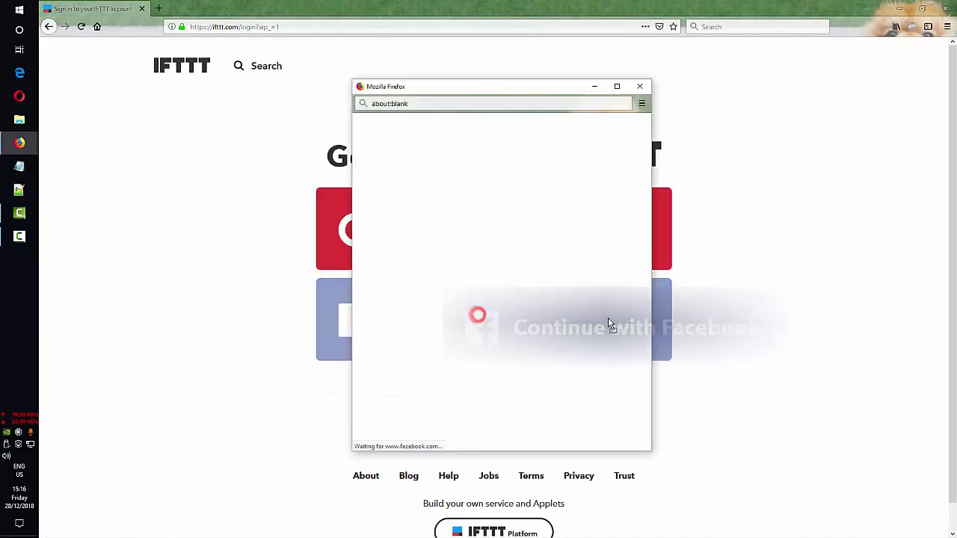
click(641, 86)
click(482, 241)
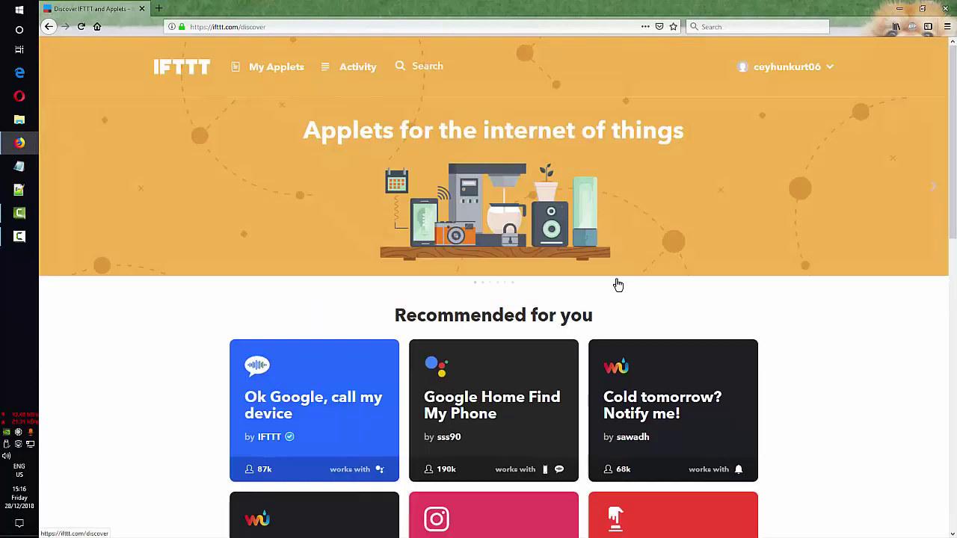
click(290, 69)
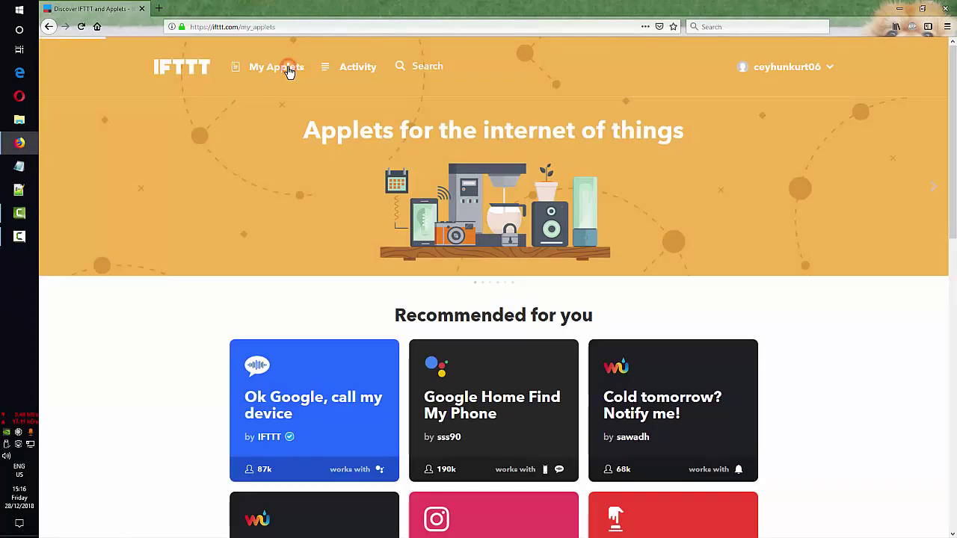
click(886, 177)
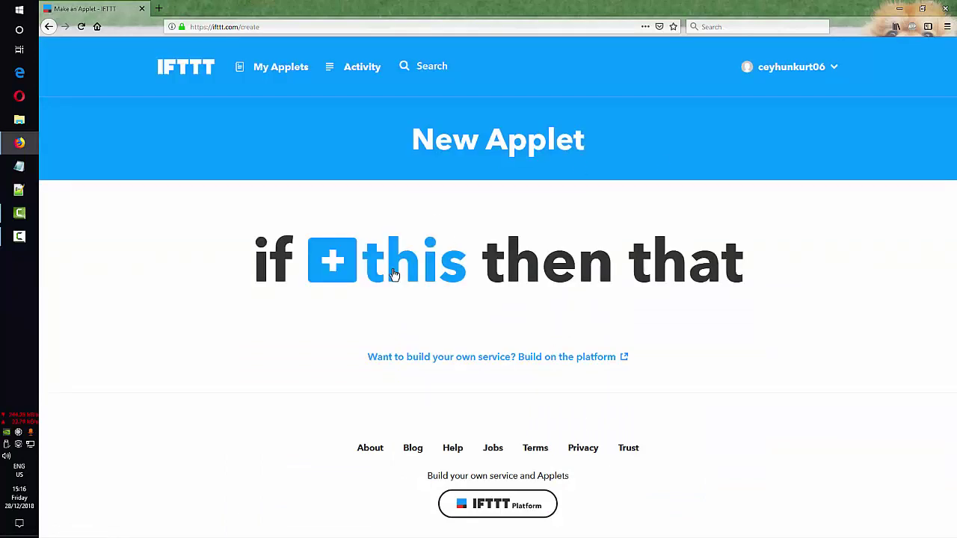
- Pick Webhooks (searched as 'web') as the trigger service, connect it, and choose Receive a web request
click(392, 272)
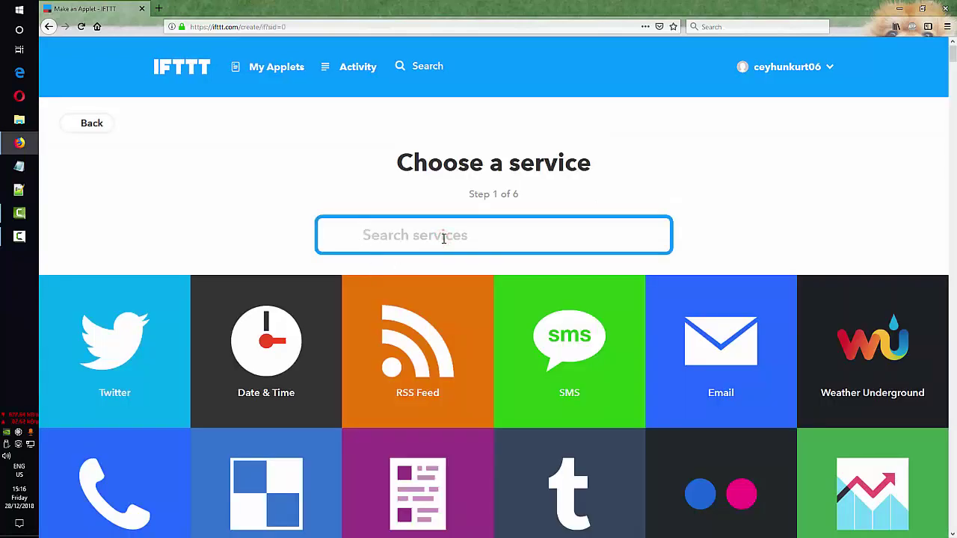
text(web)
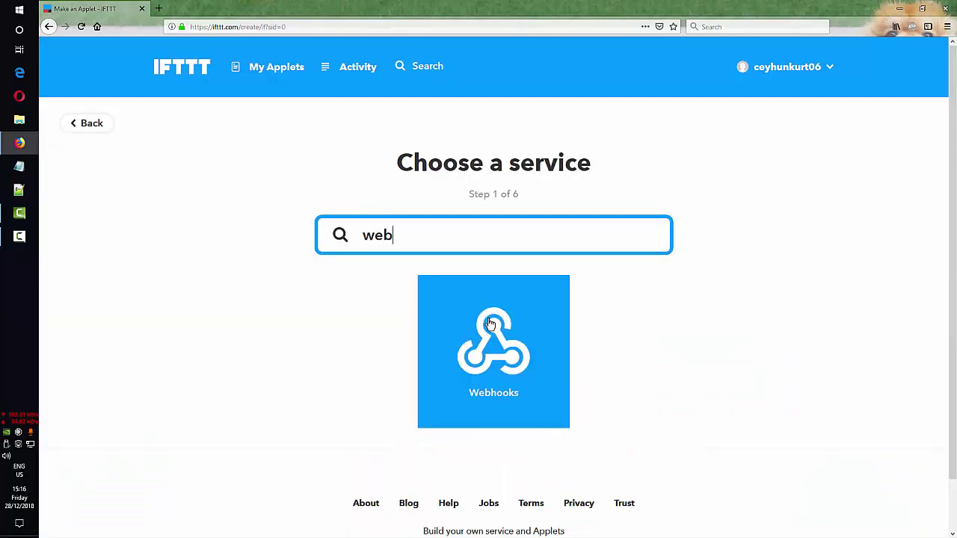
click(490, 335)
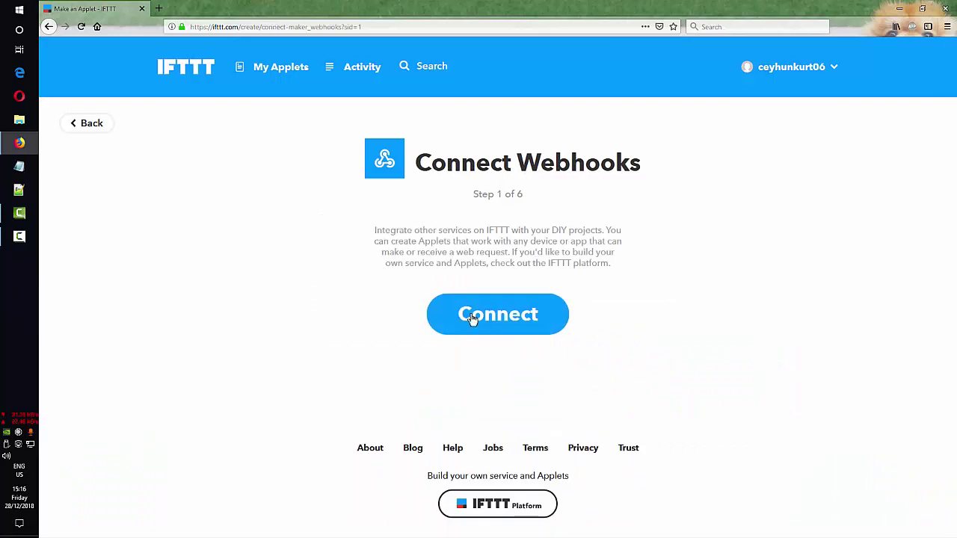
click(506, 299)
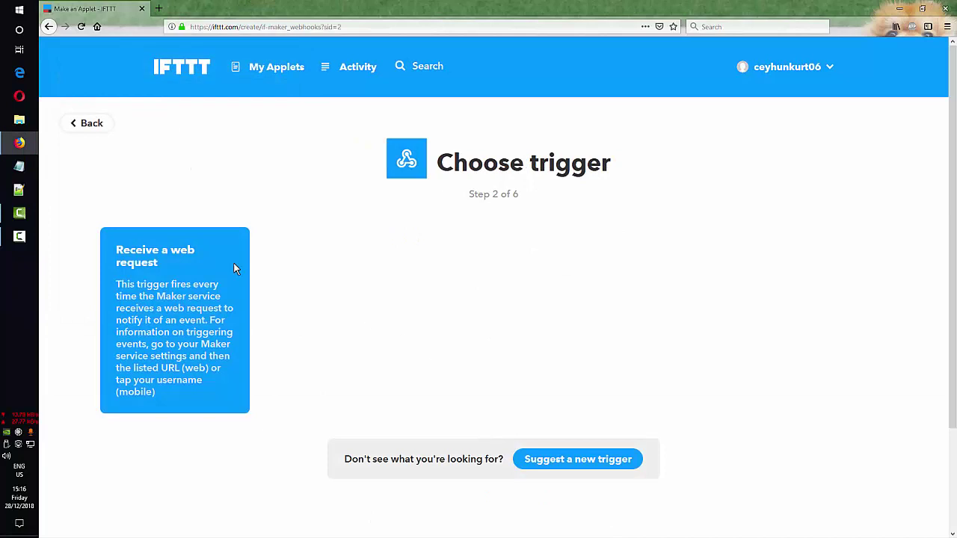
click(150, 260)
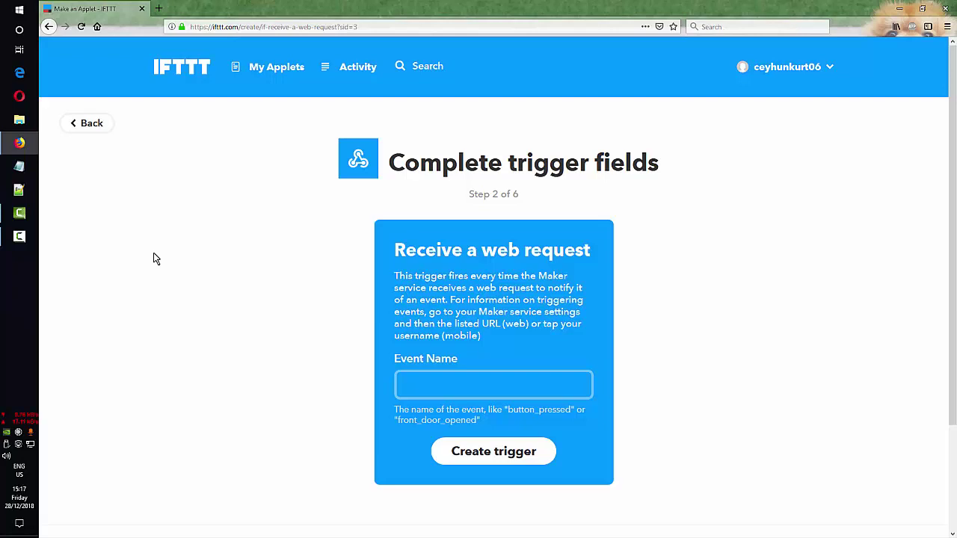
- Enter light_On as the Webhooks event name and create the trigger
click(450, 374)
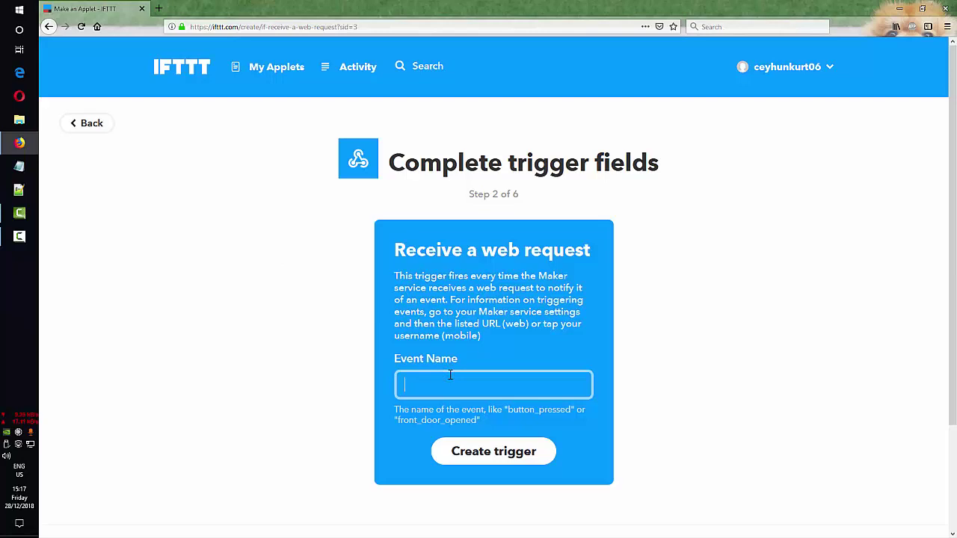
text(lights)
key(BackSpace)
key(BackSpace)
key(BackSpace)
key(BackSpace)
key(BackSpace)
key(BackSpace)
key(alt+shift)
text(light_On)
drag(505, 407, 585, 409)
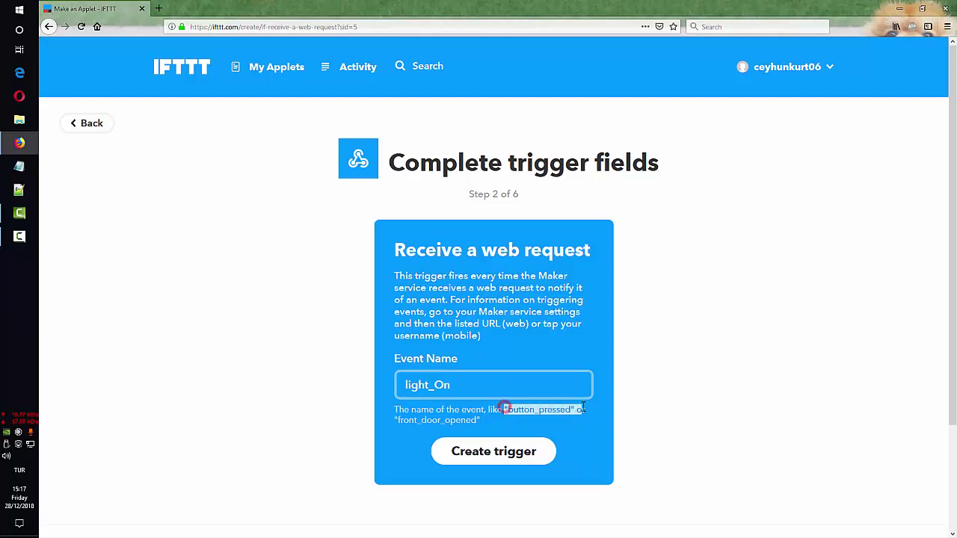
click(550, 413)
drag(395, 420, 479, 420)
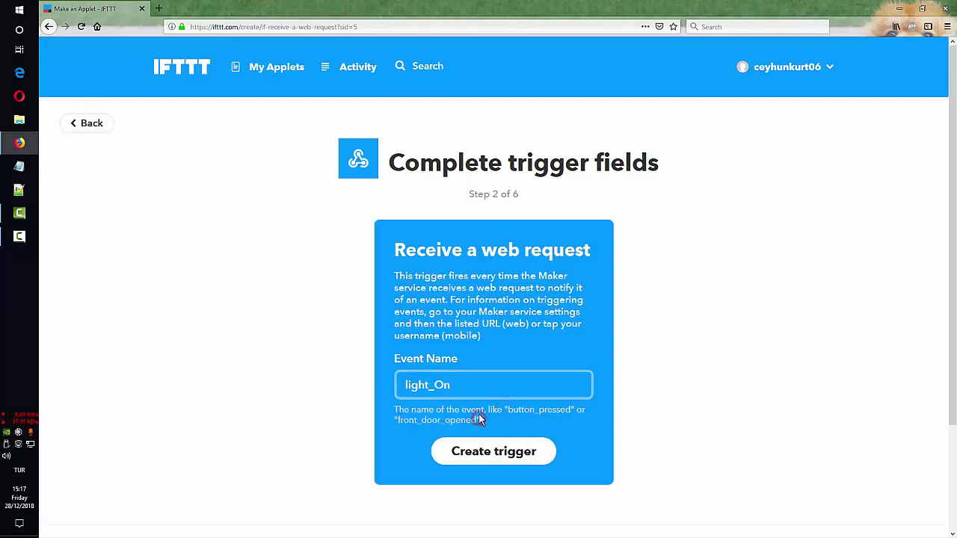
click(463, 377)
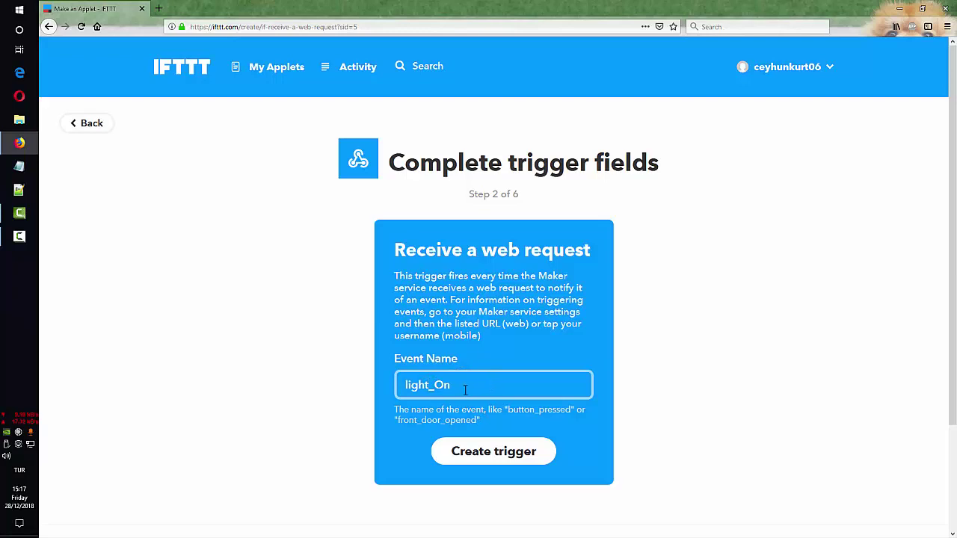
click(478, 456)
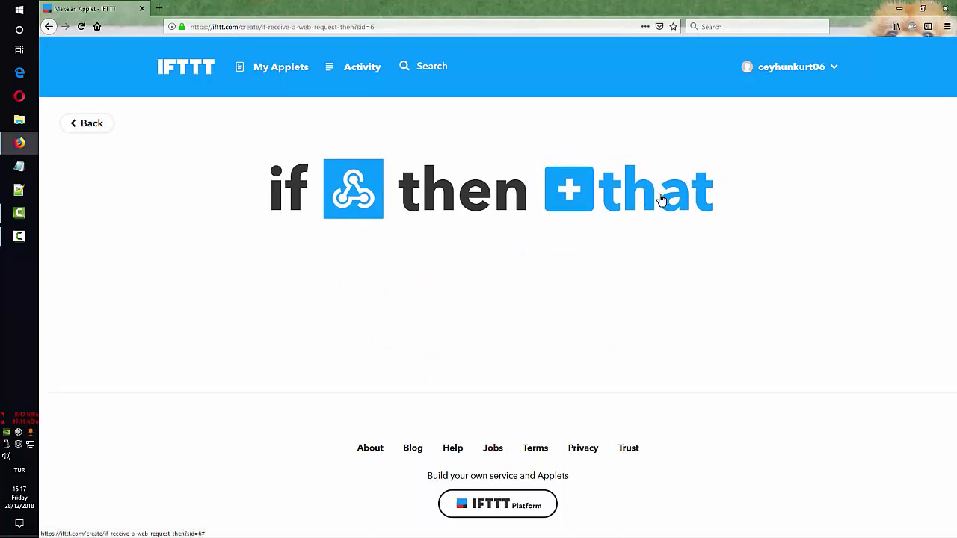
- Pick eWeLink Smart Home (searched as 'ewe') as the action service and connect it
click(634, 196)
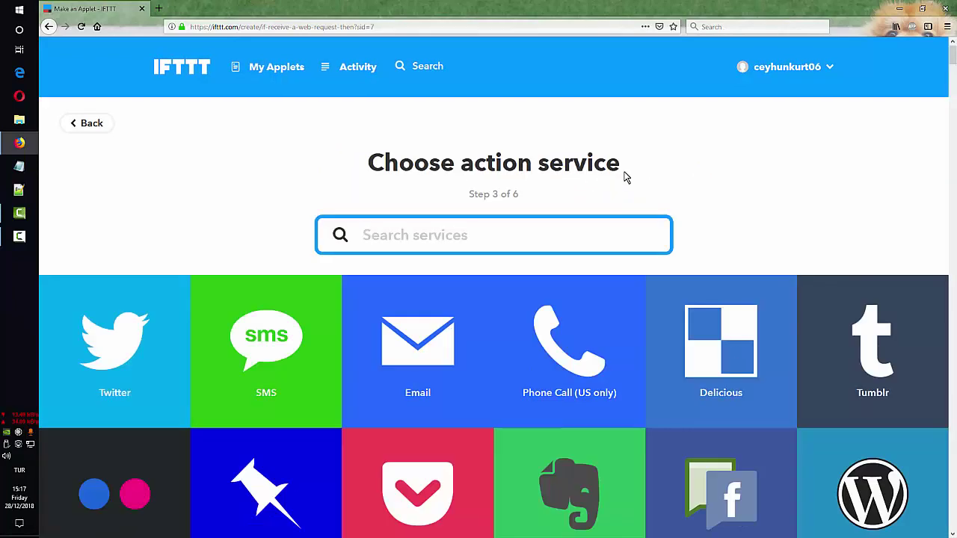
click(473, 232)
text(ewe)
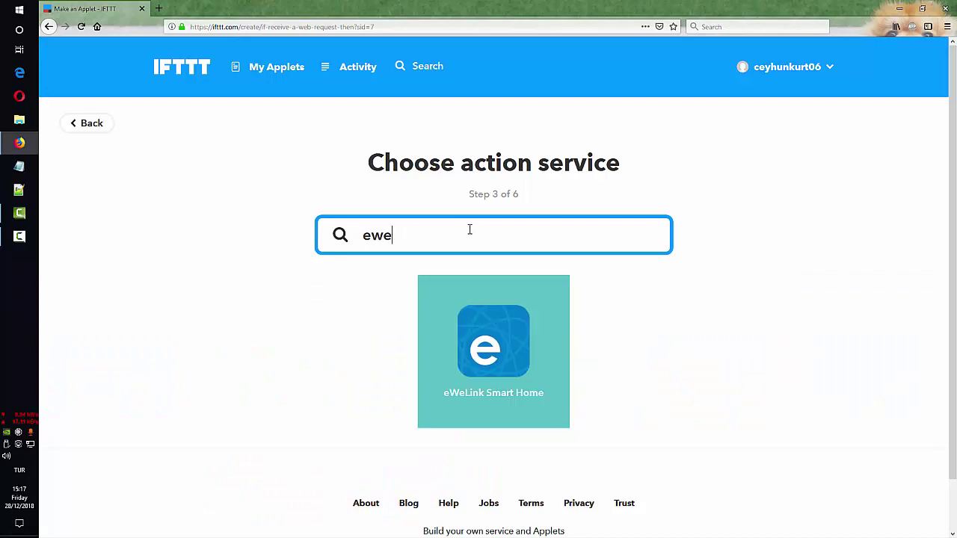
click(499, 337)
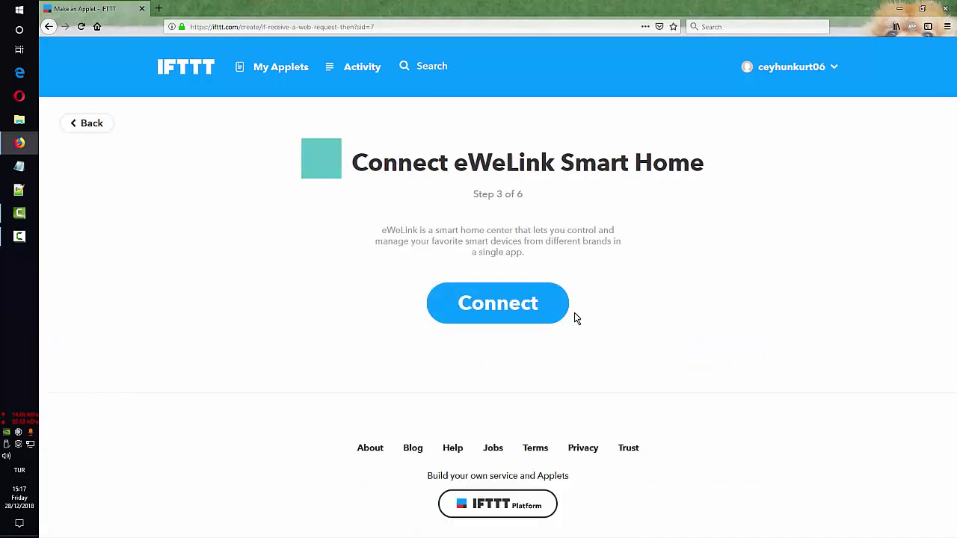
click(516, 312)
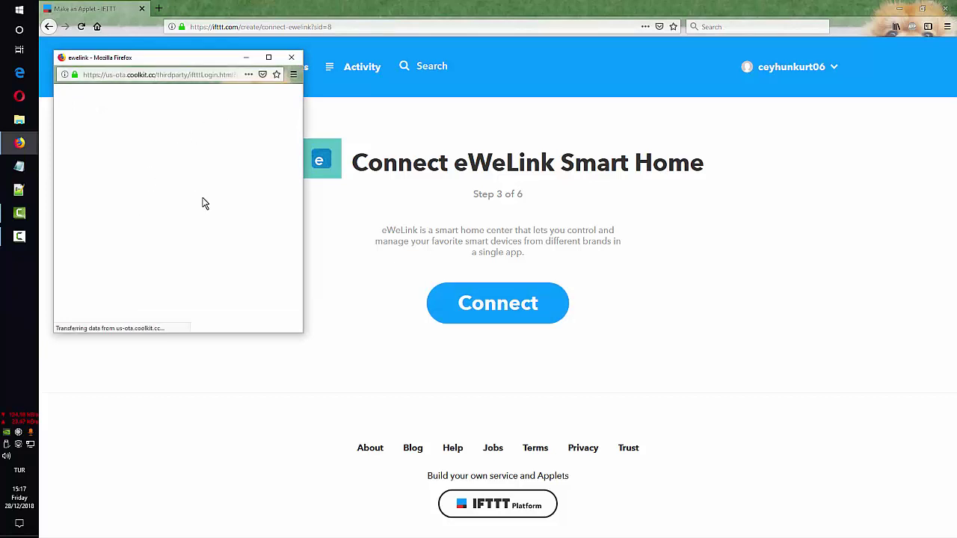
- In the eWeLink login, set the country to Turkey (+90) and begin entering the account login
click(111, 284)
text(tur)
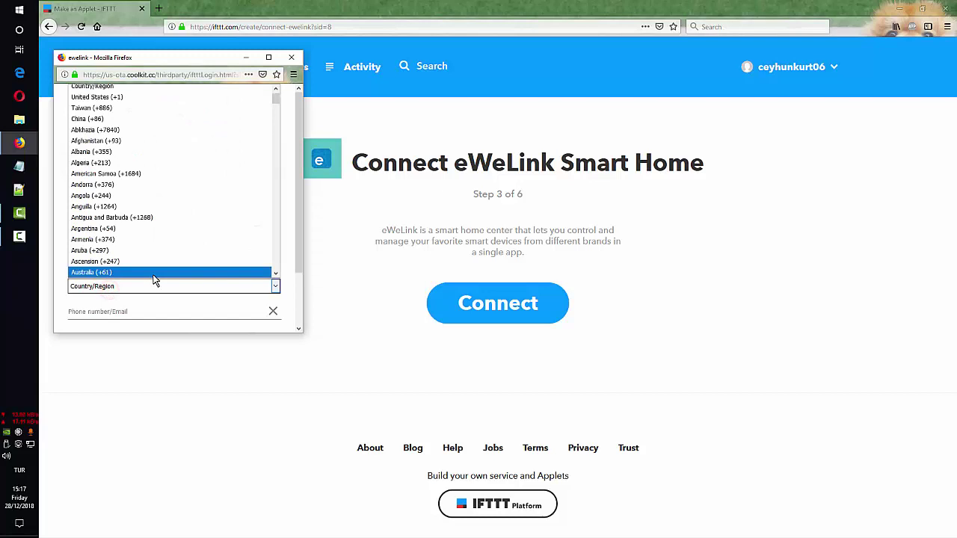
click(148, 273)
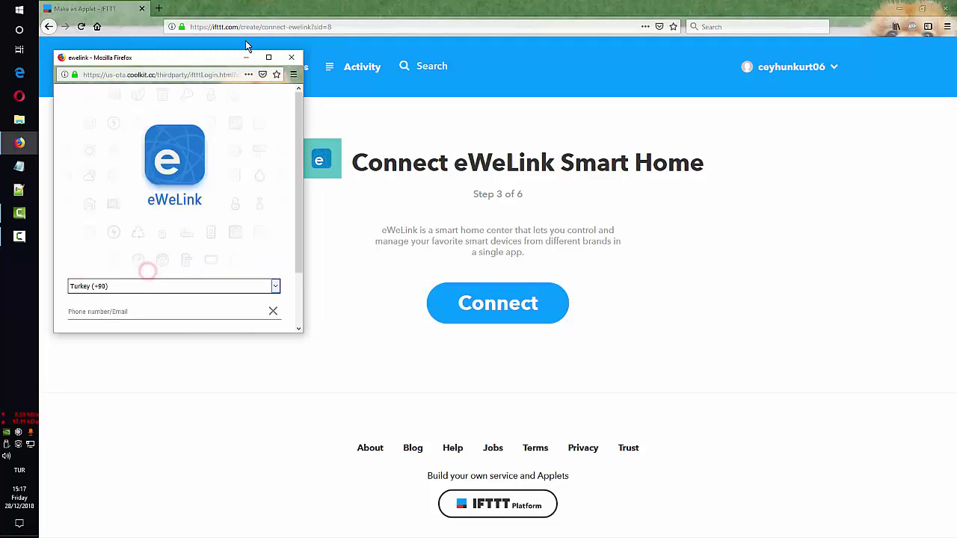
click(110, 315)
drag(198, 48, 207, 399)
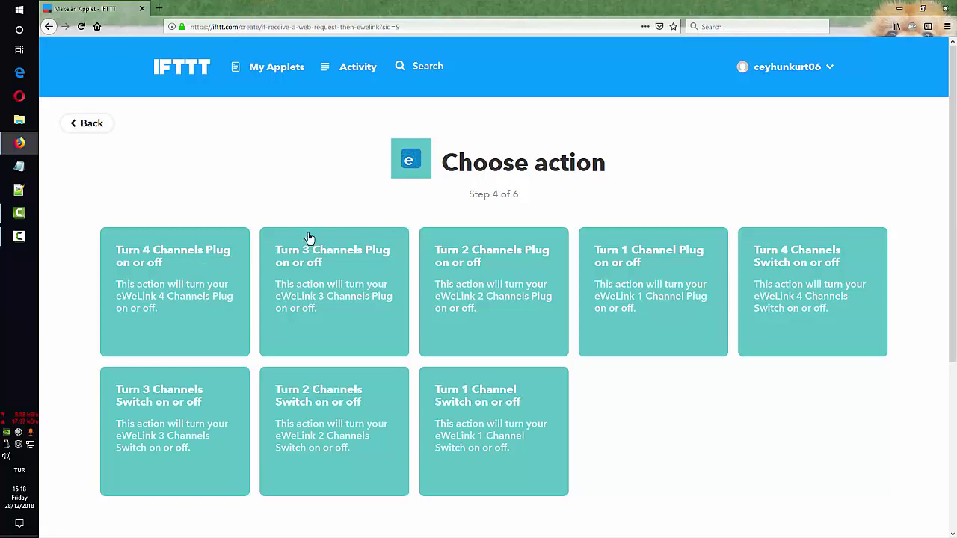
- Choose the Turn 4 Channels Switch on or off action with SMh as the switch
click(828, 267)
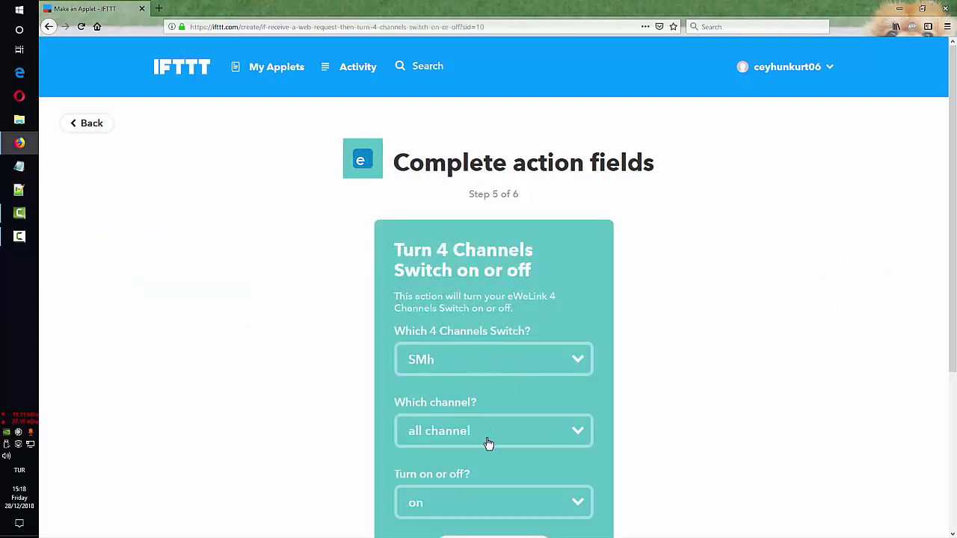
scroll(609, 387, down, 1)
click(451, 308)
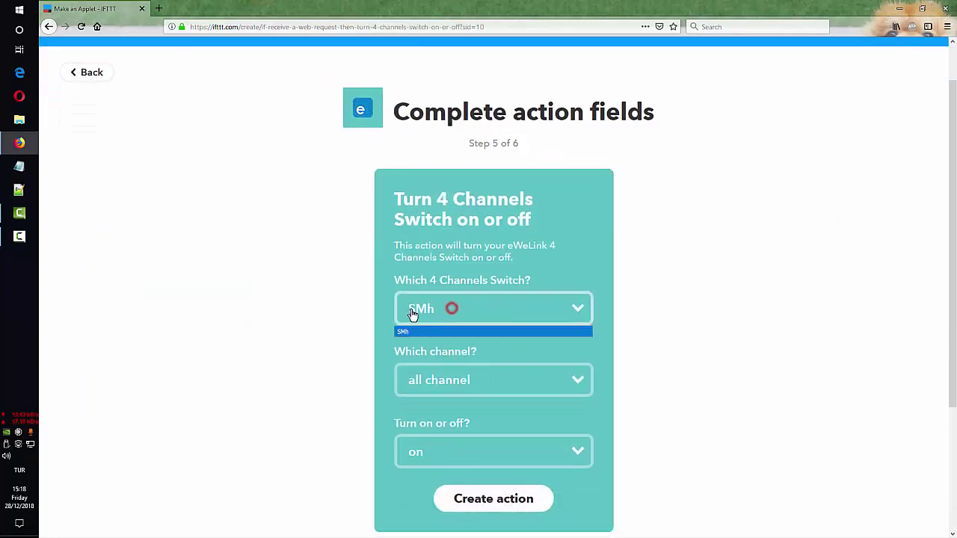
click(408, 310)
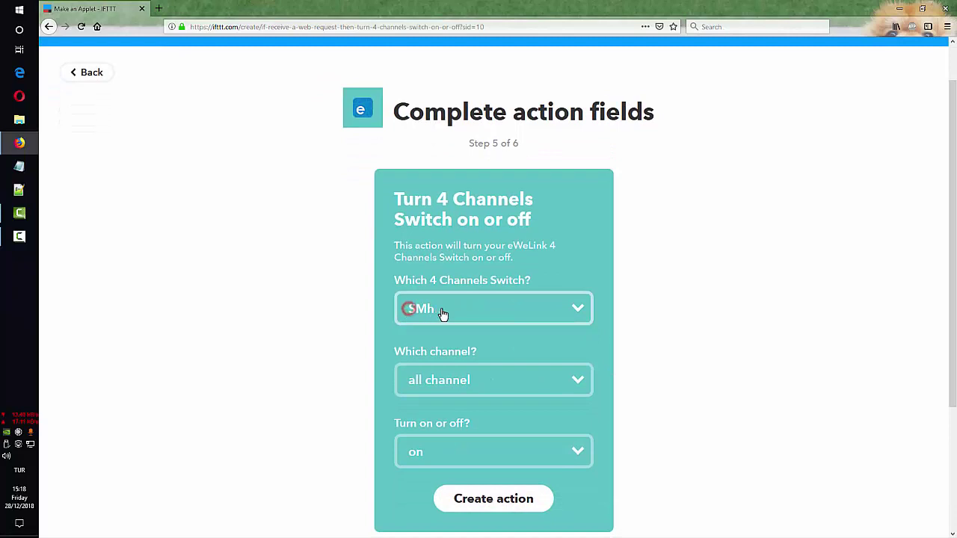
click(478, 388)
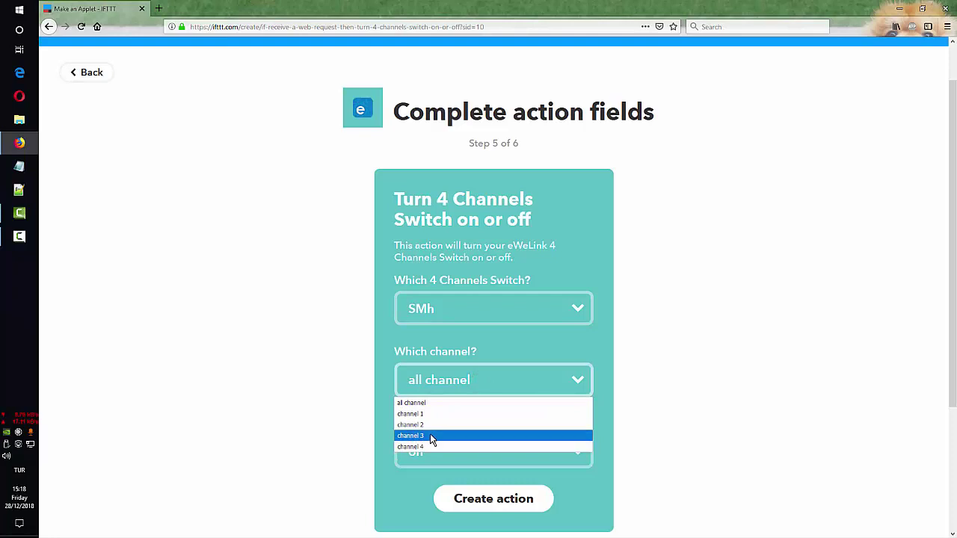
click(445, 315)
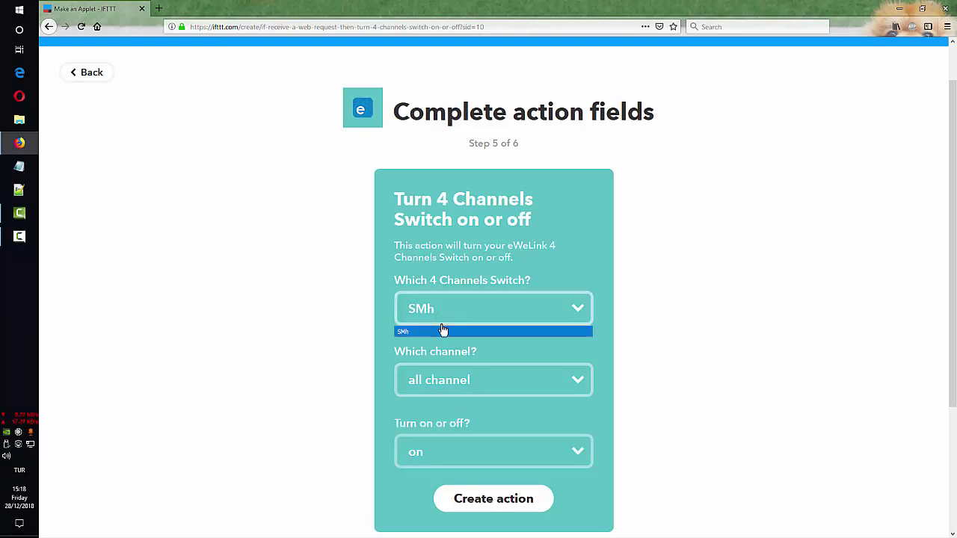
click(617, 315)
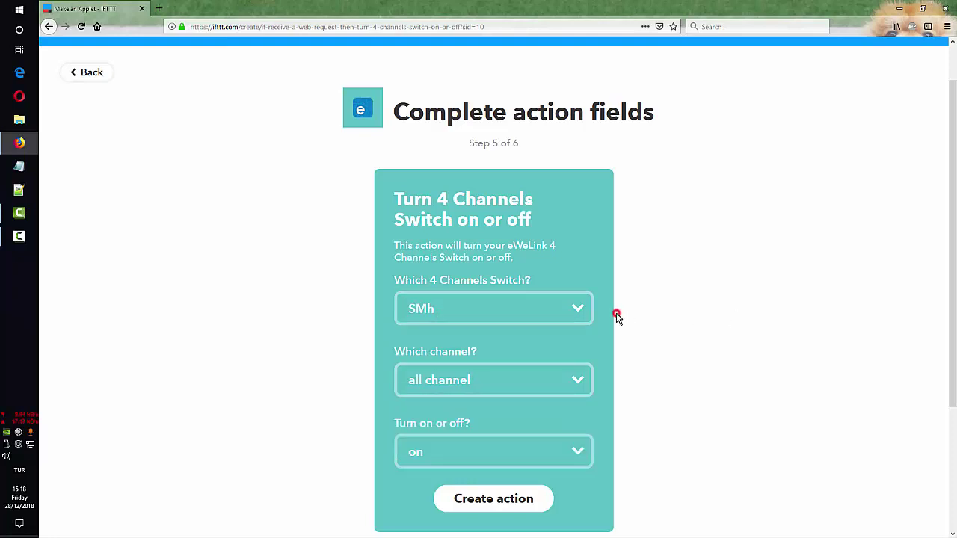
click(512, 316)
click(497, 308)
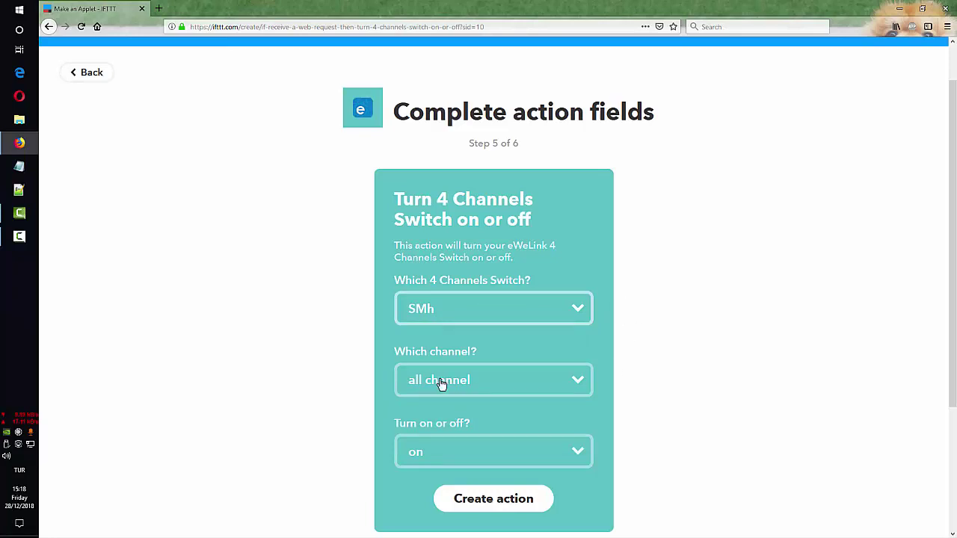
- Set the channel to 3 and keep the action set to on
click(490, 381)
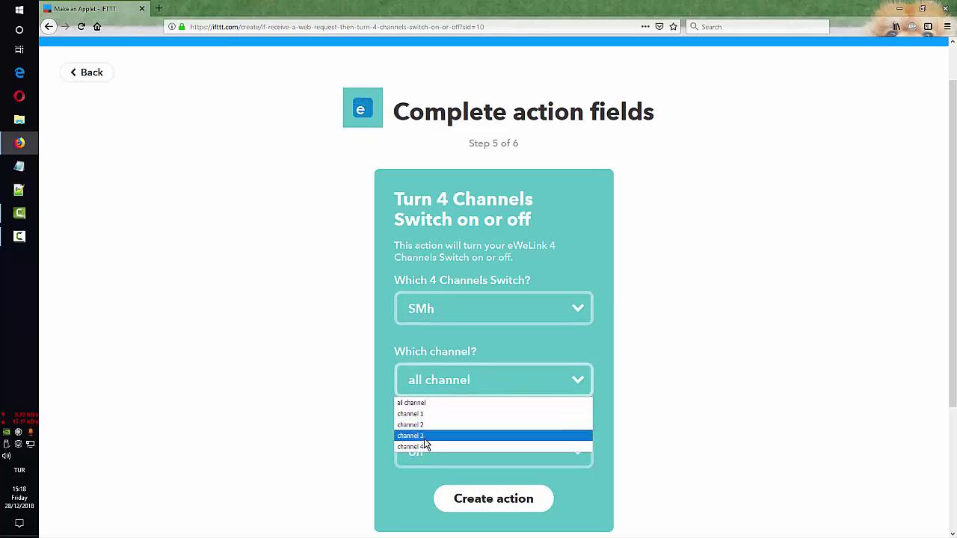
click(430, 437)
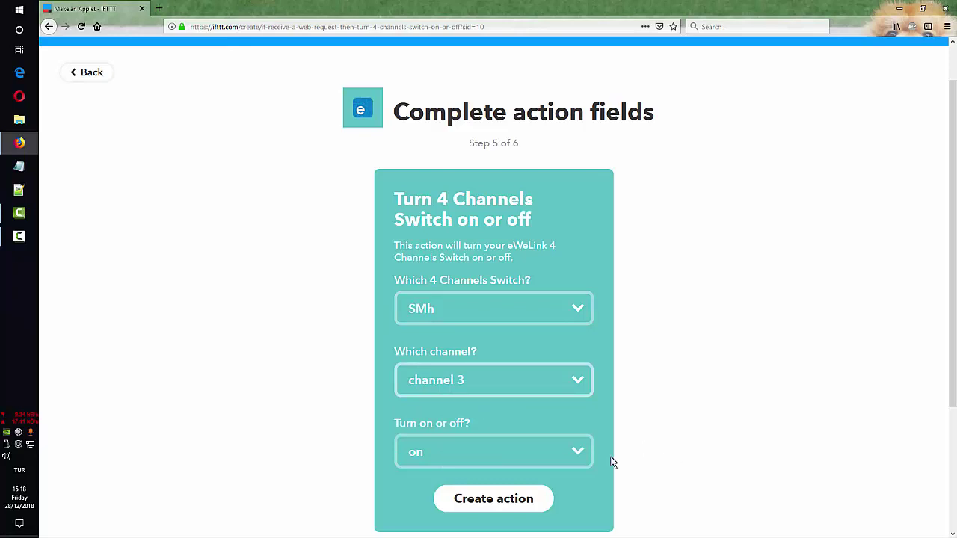
click(439, 448)
click(486, 452)
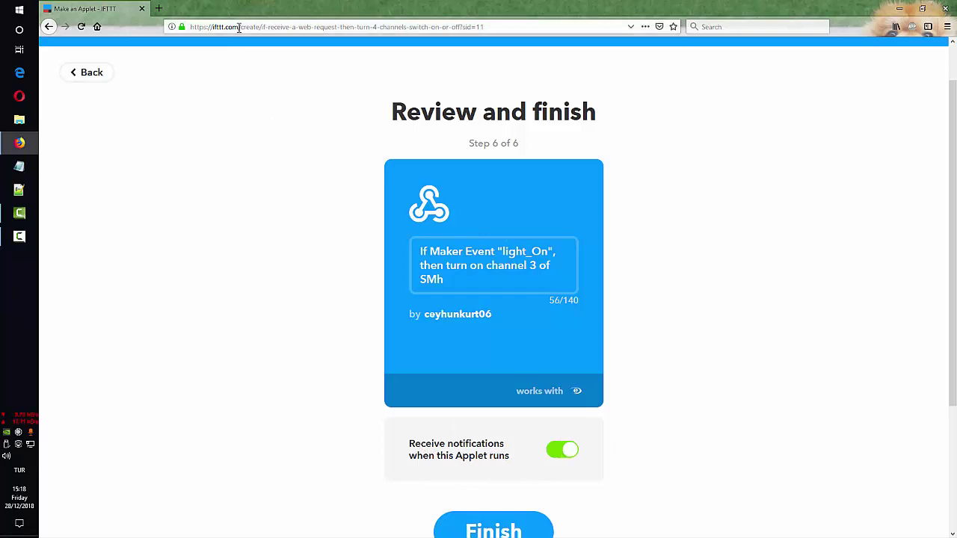
- Turn off run notifications, finish the light_On applet, and go to the Webhooks service page
click(562, 451)
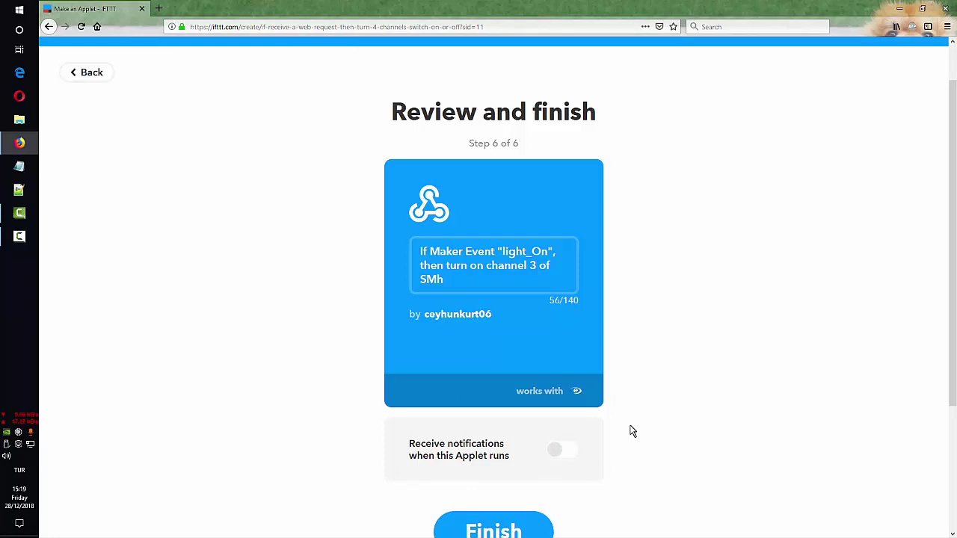
click(495, 527)
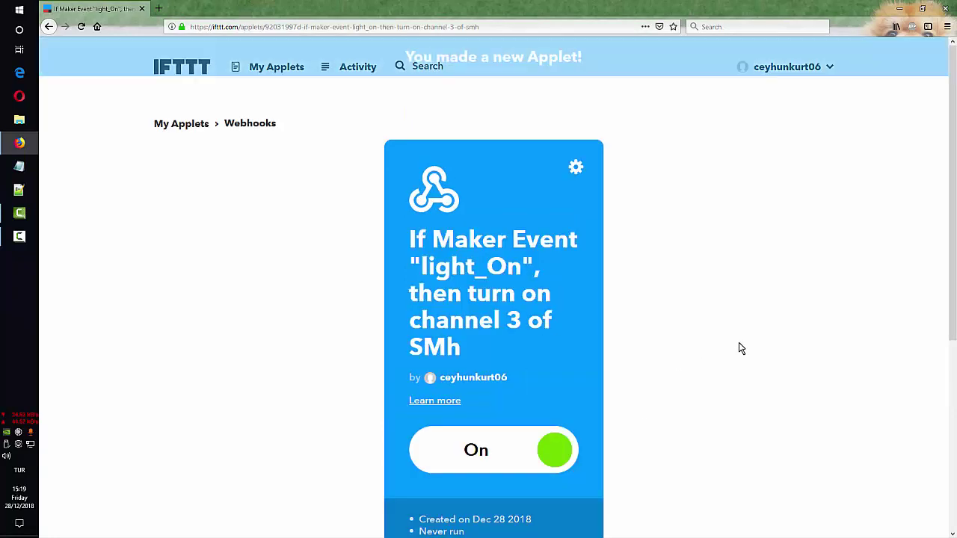
scroll(631, 460, down, 3)
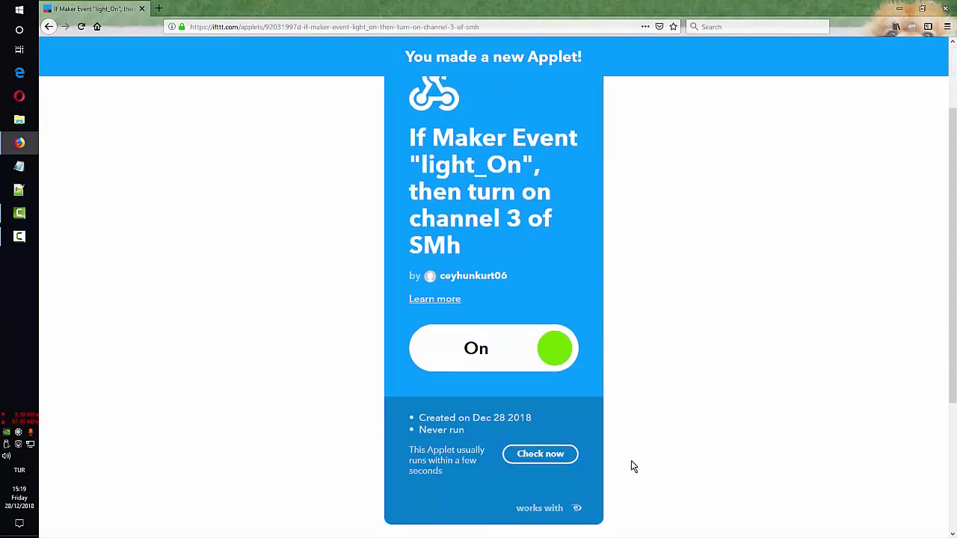
scroll(638, 455, up, 3)
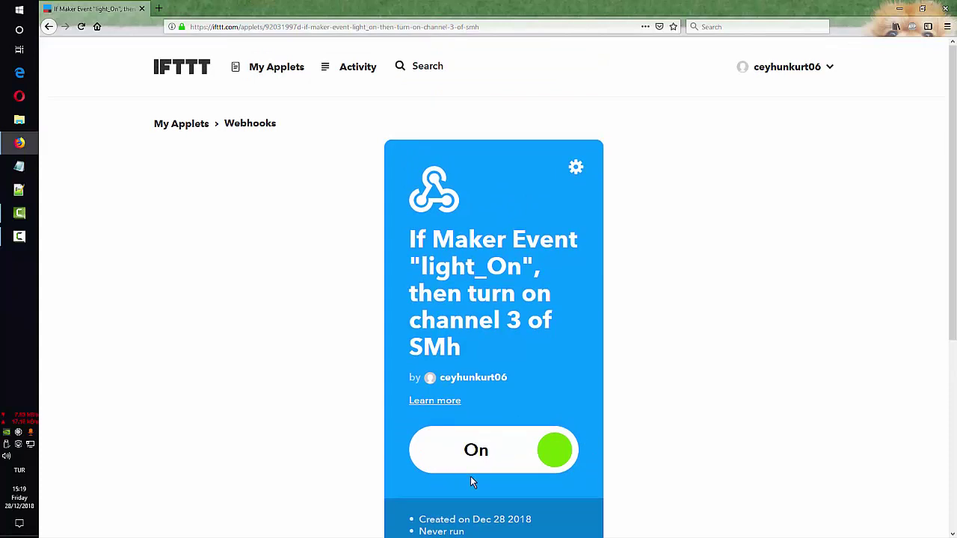
scroll(548, 298, down, 3)
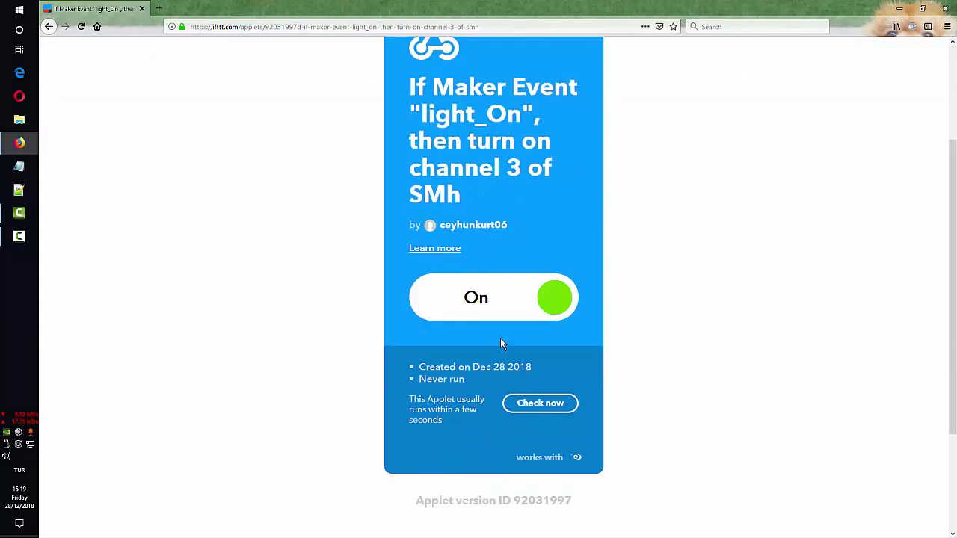
scroll(426, 340, up, 3)
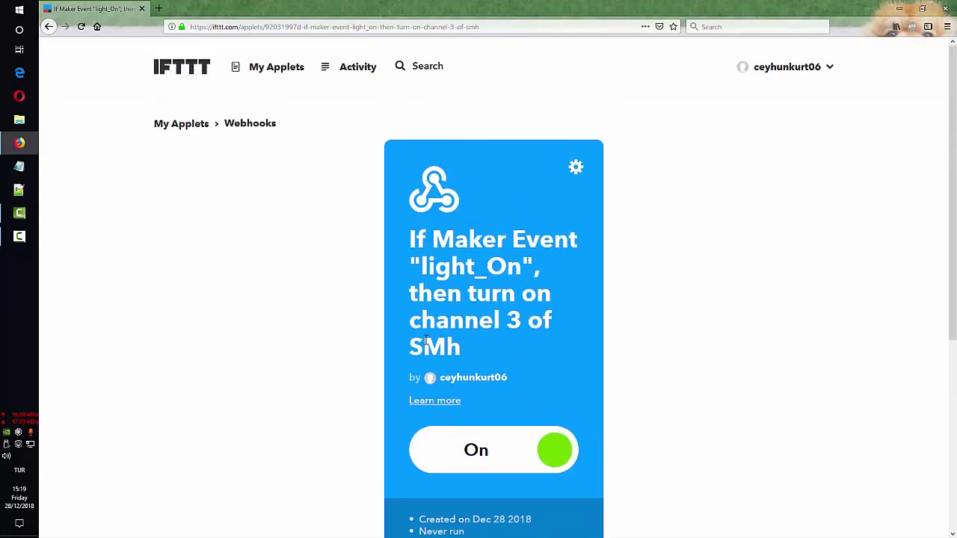
click(258, 129)
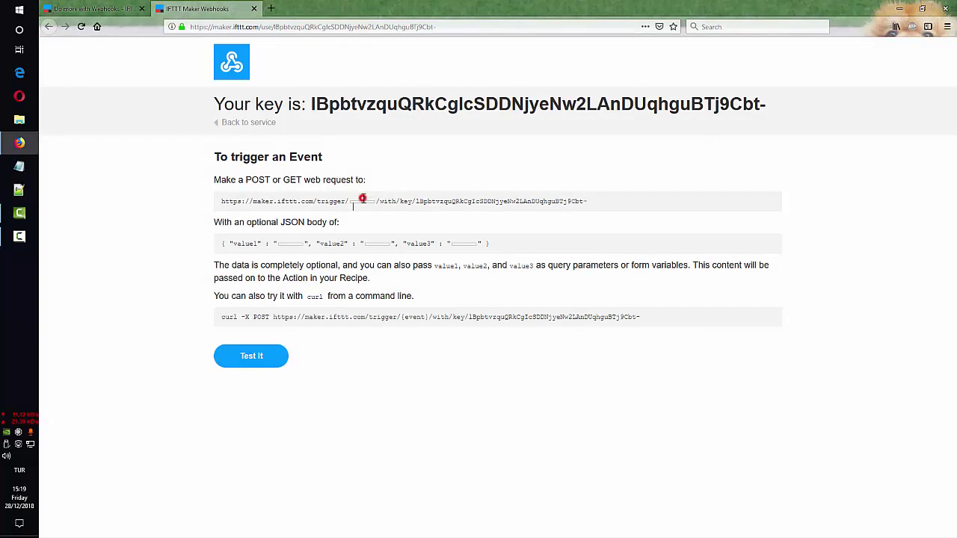
- Enter light_On as the trigger URL event and check the Webhooks settings
text(ligh)
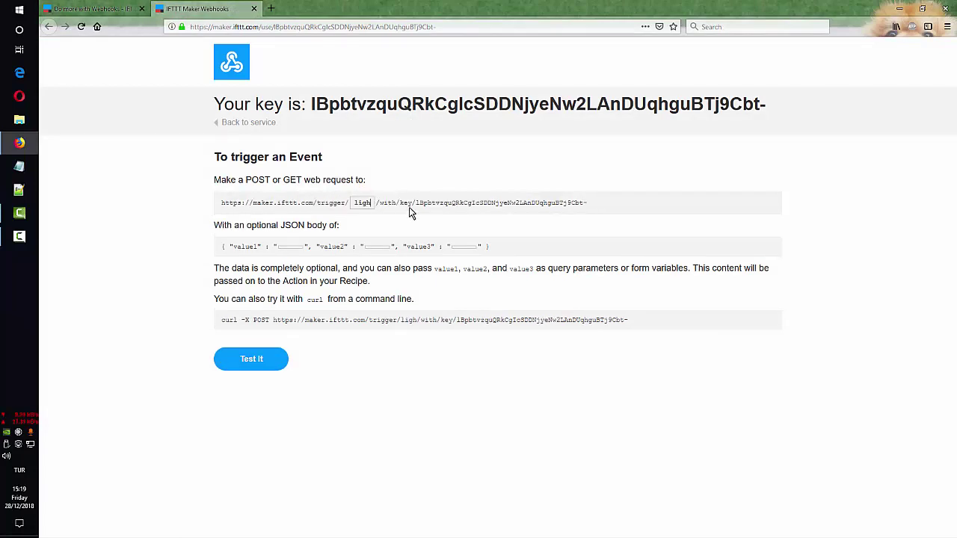
text(t_On)
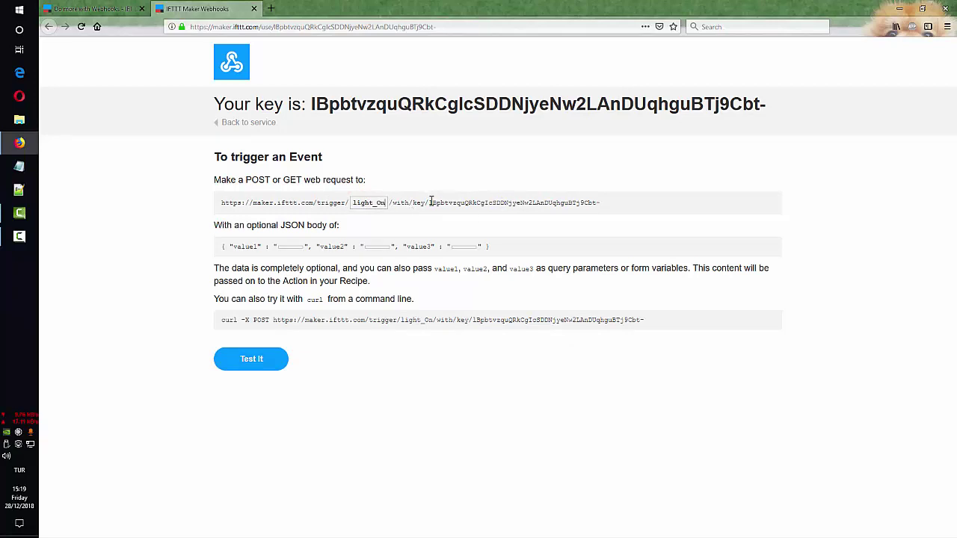
drag(430, 202, 624, 206)
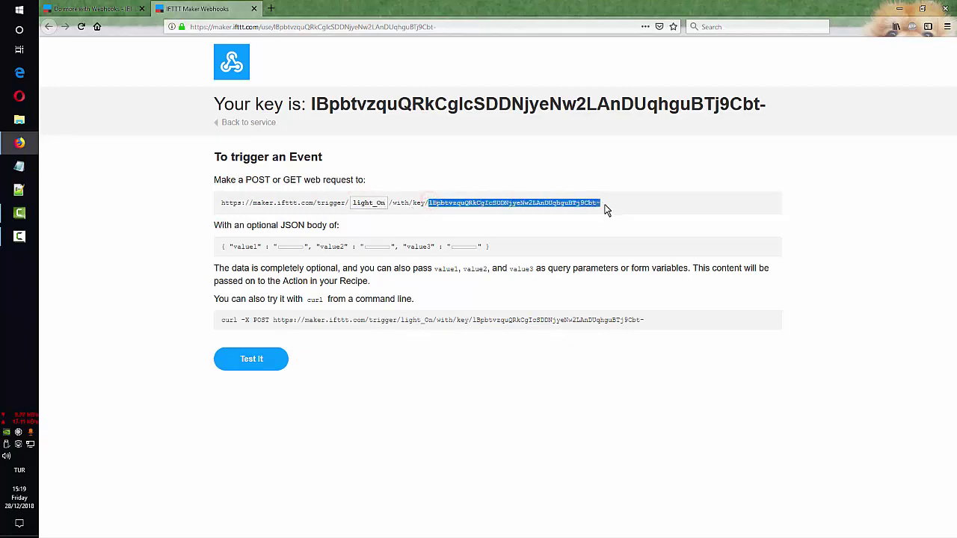
click(593, 204)
drag(607, 208, 436, 202)
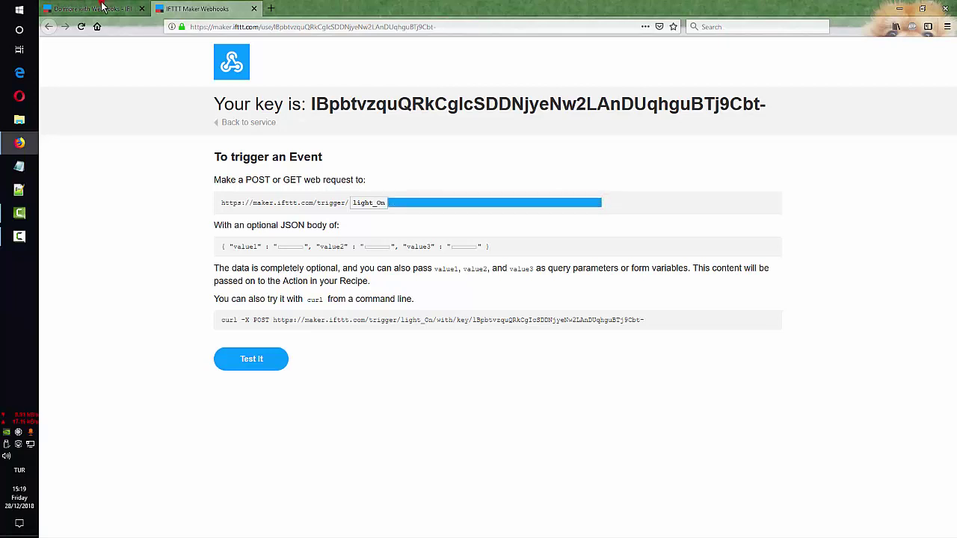
click(79, 8)
click(777, 118)
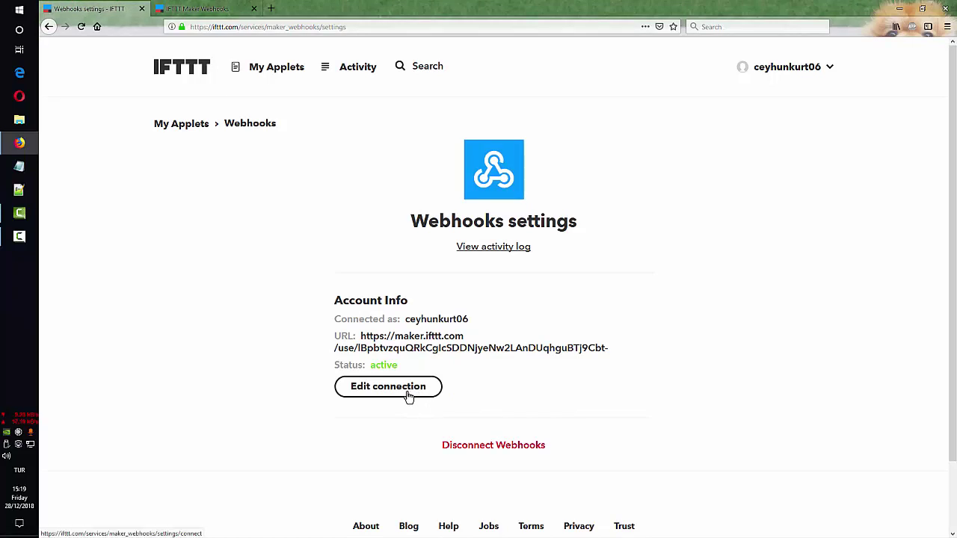
click(198, 9)
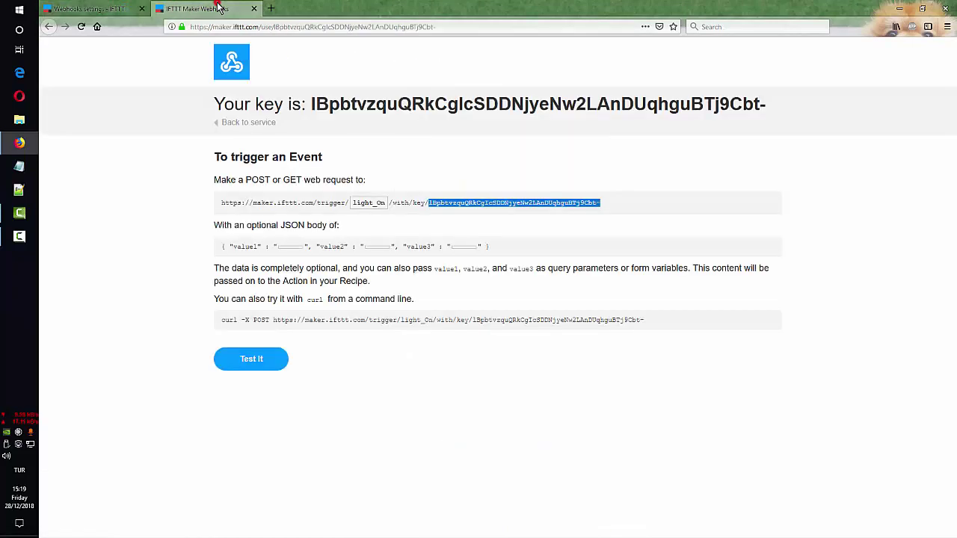
- Correct the event name to light_On and select the full curl command line
click(380, 203)
key(BackSpace)
key(BackSpace)
key(BackSpace)
key(BackSpace)
key(BackSpace)
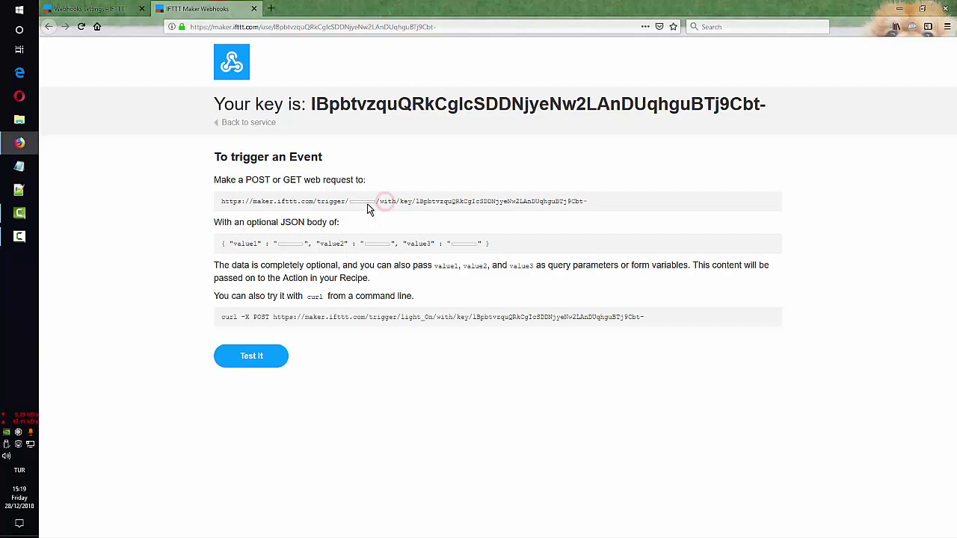
text(ht)
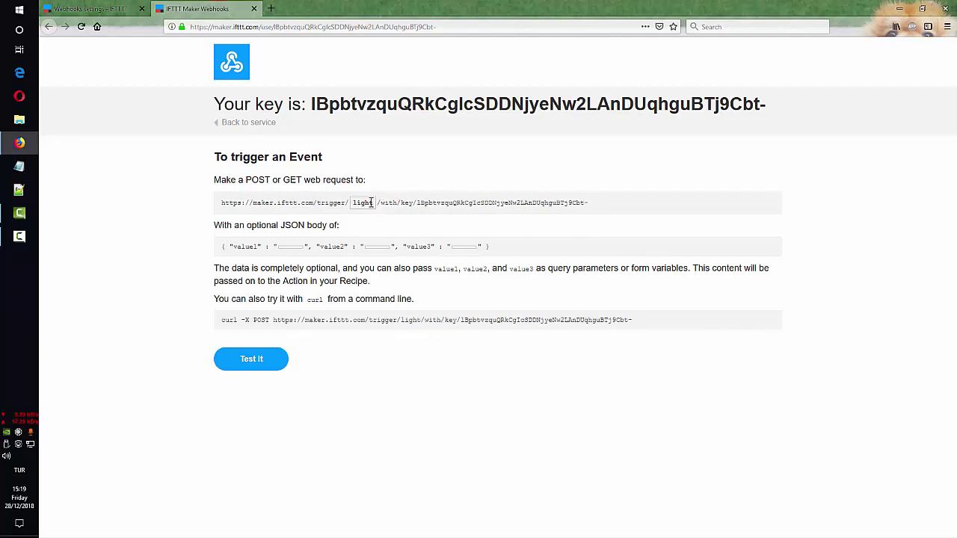
text(_On)
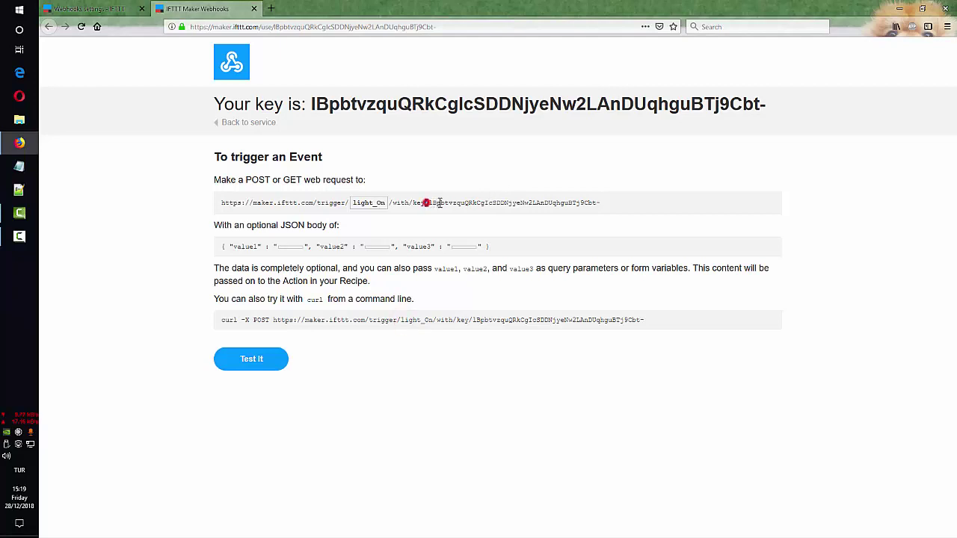
drag(439, 203, 636, 204)
click(636, 203)
drag(642, 319, 219, 323)
- Copy the full curl -X POST command for the light_On event
right_click(250, 332)
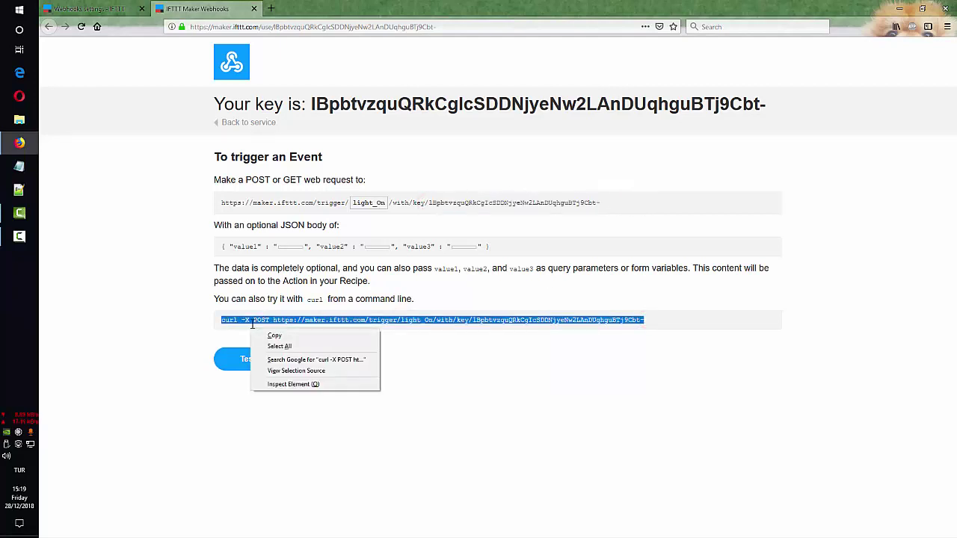
click(263, 333)
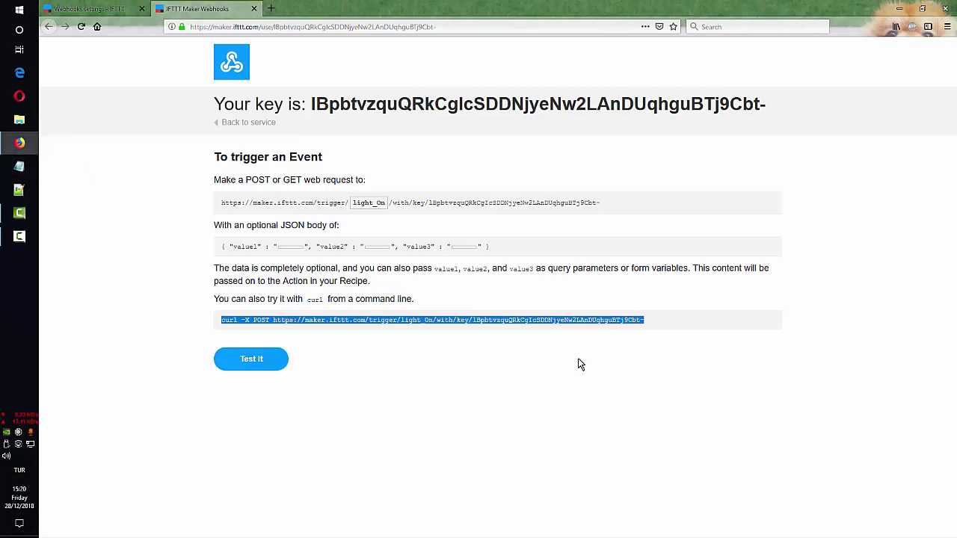
click(412, 325)
drag(307, 320, 551, 320)
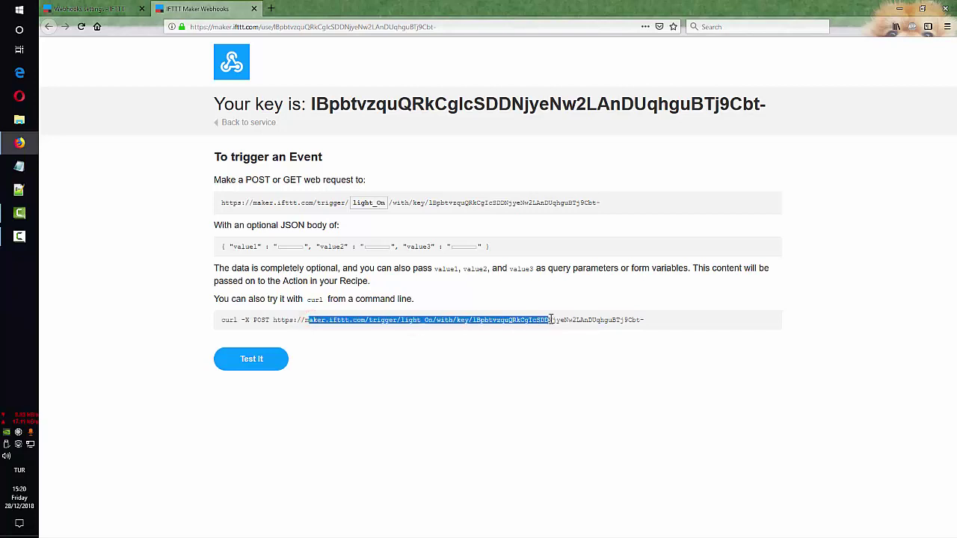
click(580, 385)
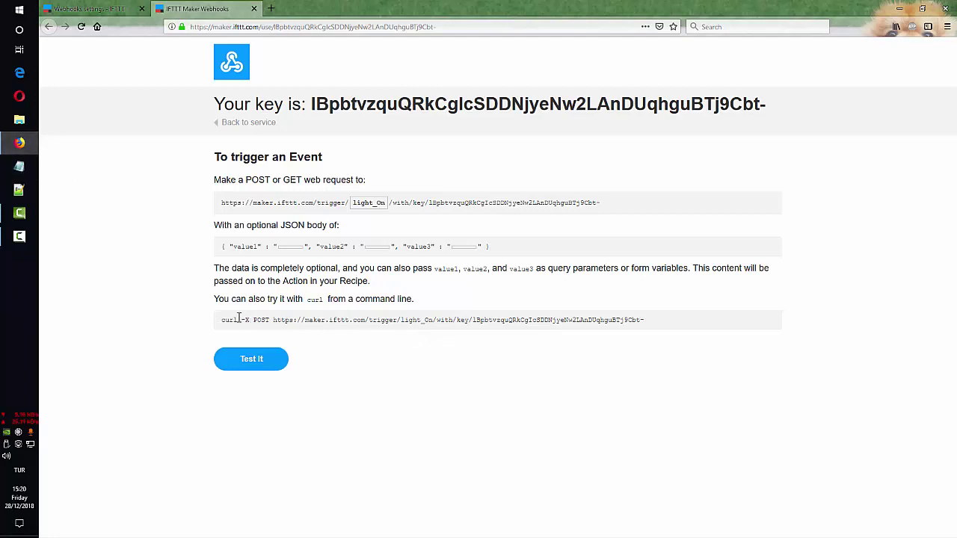
drag(217, 299, 643, 321)
click(411, 299)
click(320, 299)
click(334, 300)
right_click(641, 322)
click(660, 329)
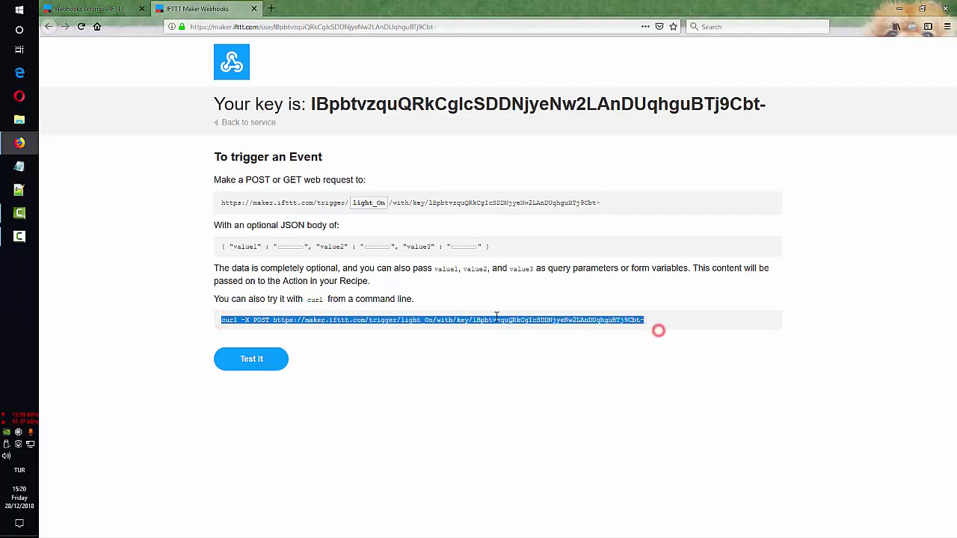
click(493, 319)
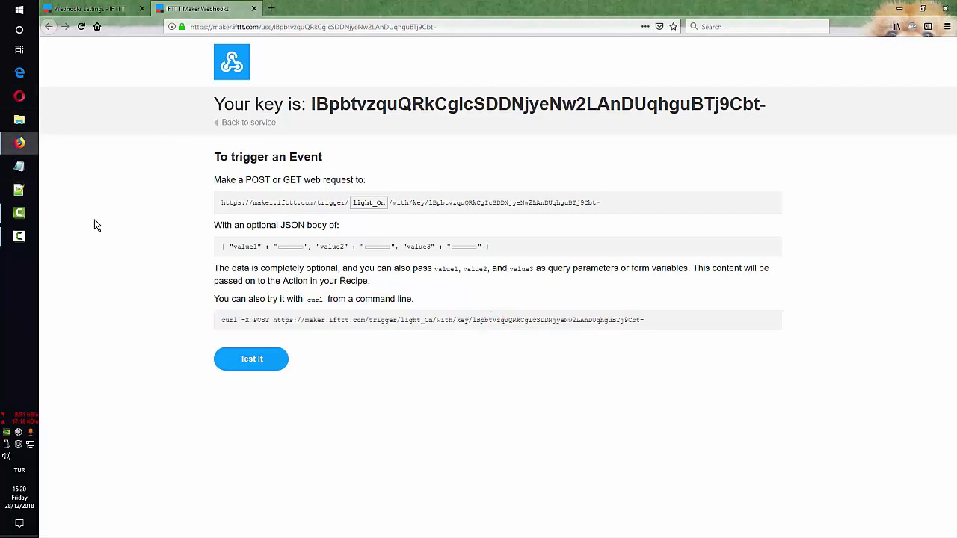
- Open a blank Notepad window
click(20, 166)
click(343, 242)
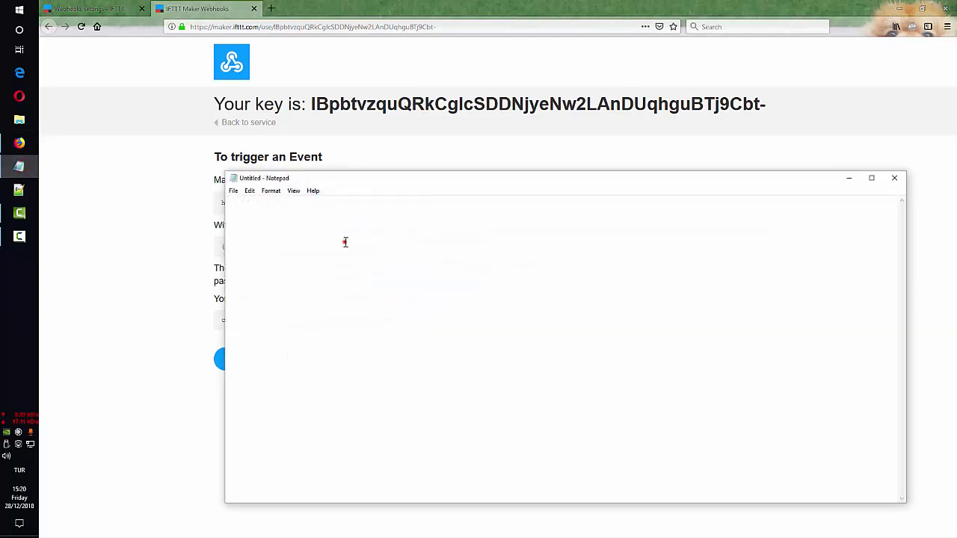
right_click(281, 213)
click(246, 228)
- Run the pasted curl command in Command Prompt and copy the 'fired the light_On event' reply
click(23, 10)
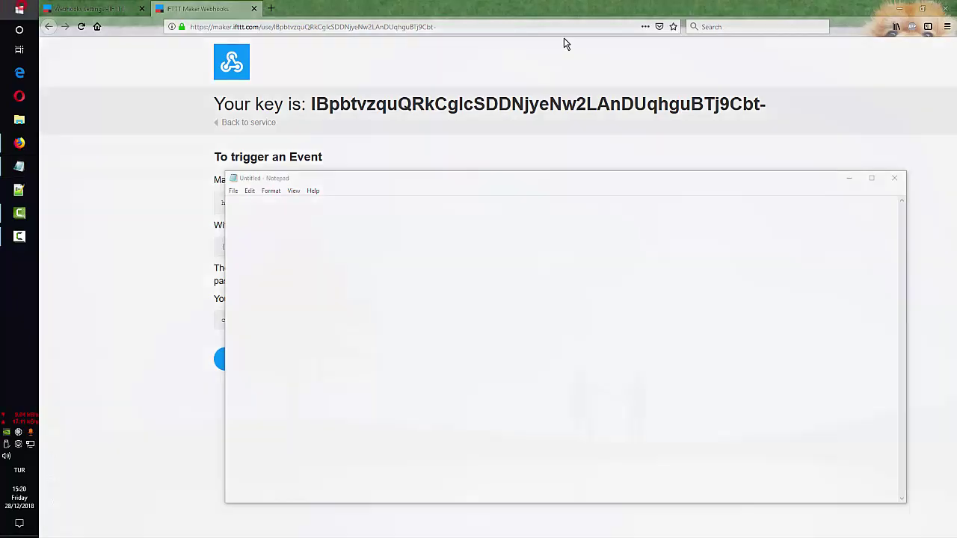
click(587, 292)
right_click(254, 147)
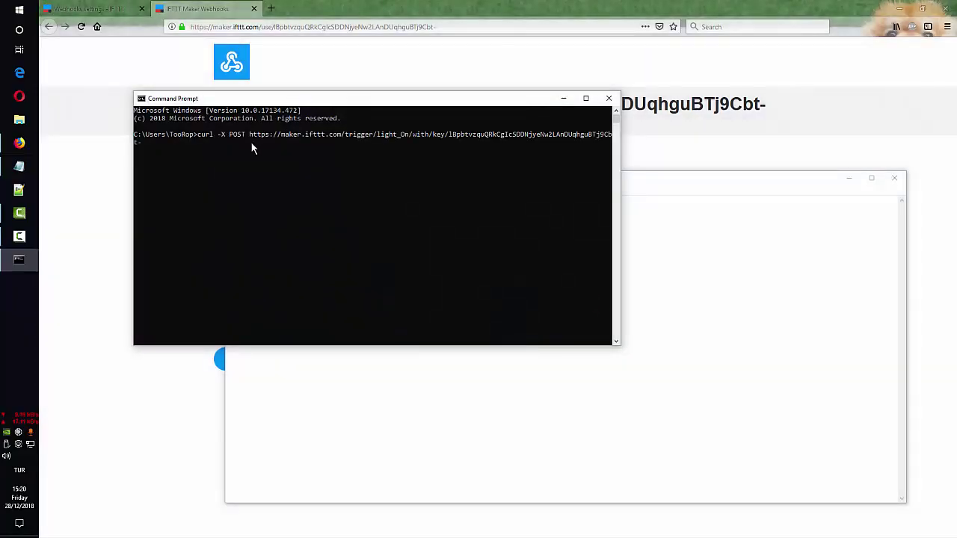
click(200, 140)
click(395, 160)
click(408, 137)
click(428, 183)
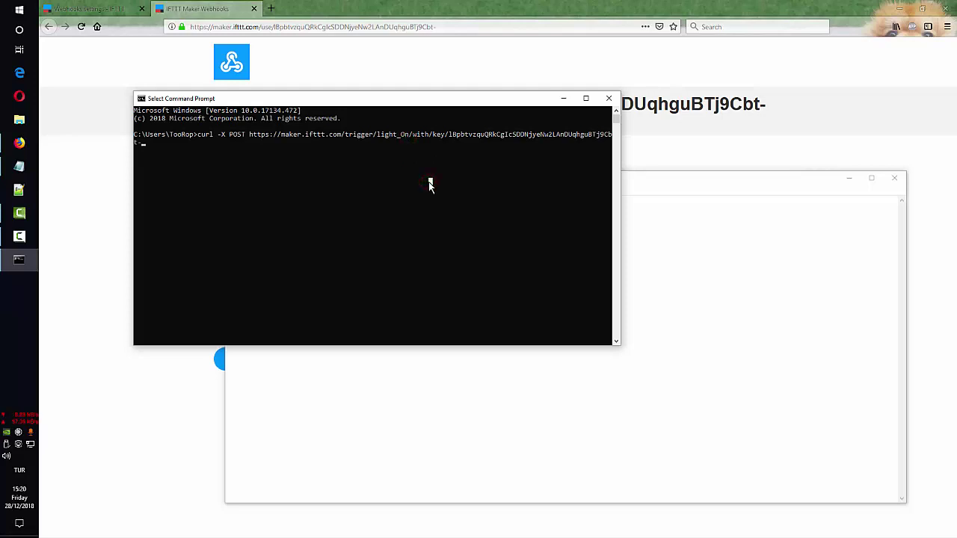
key(Escape)
key(Return)
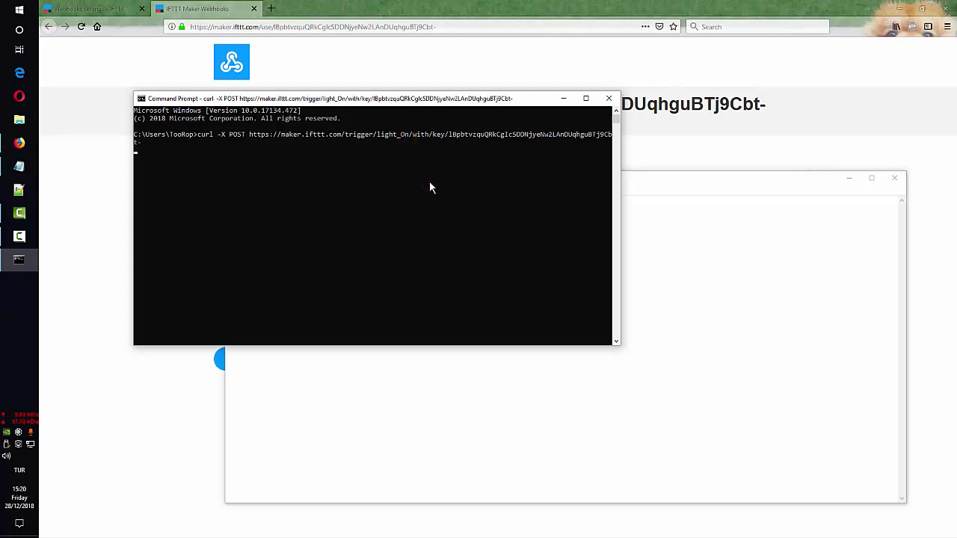
drag(178, 153, 294, 153)
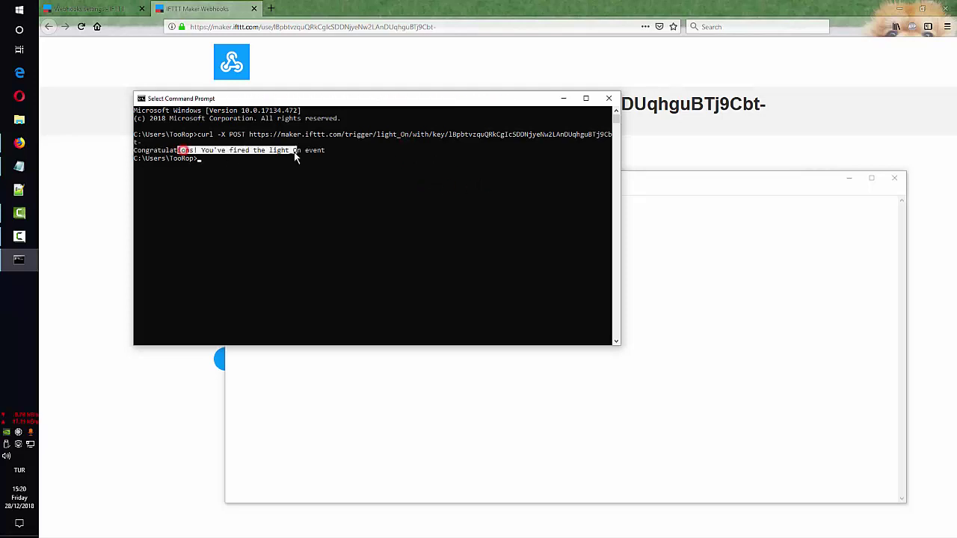
right_click(468, 188)
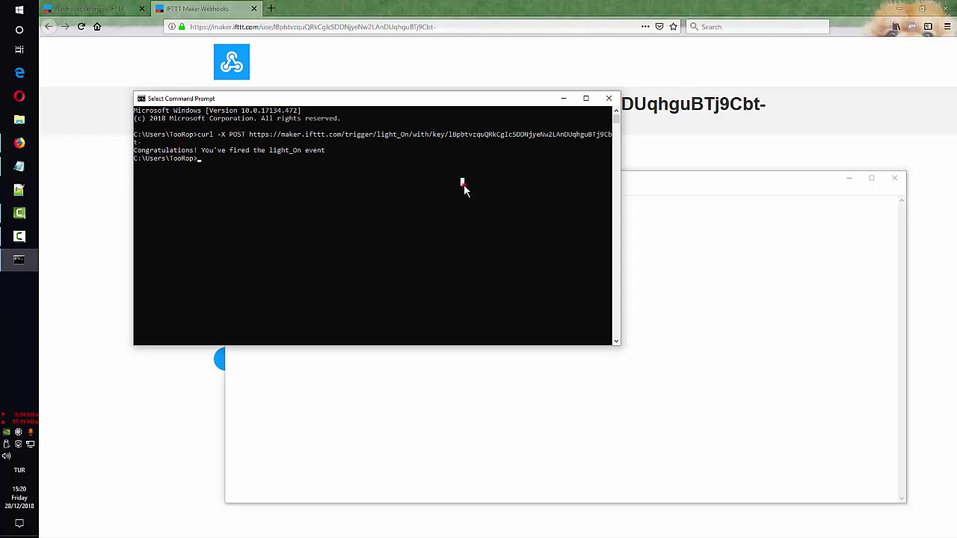
- Close the Maker Webhooks page and start a new applet from My Applets
click(107, 323)
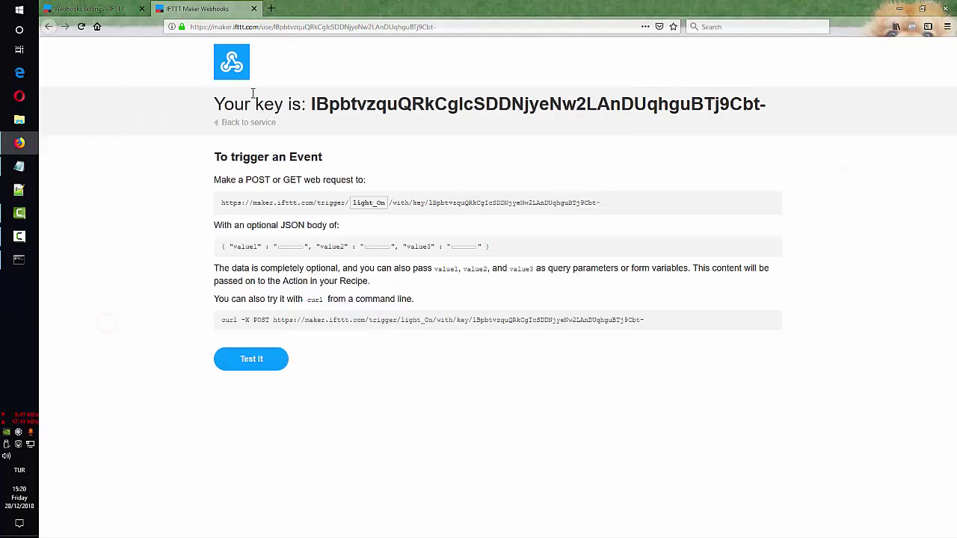
click(253, 8)
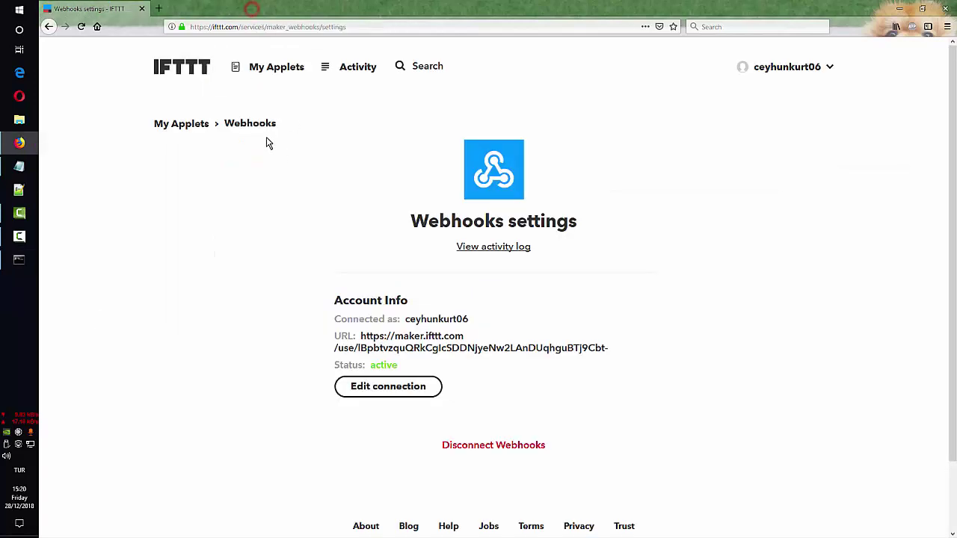
click(267, 69)
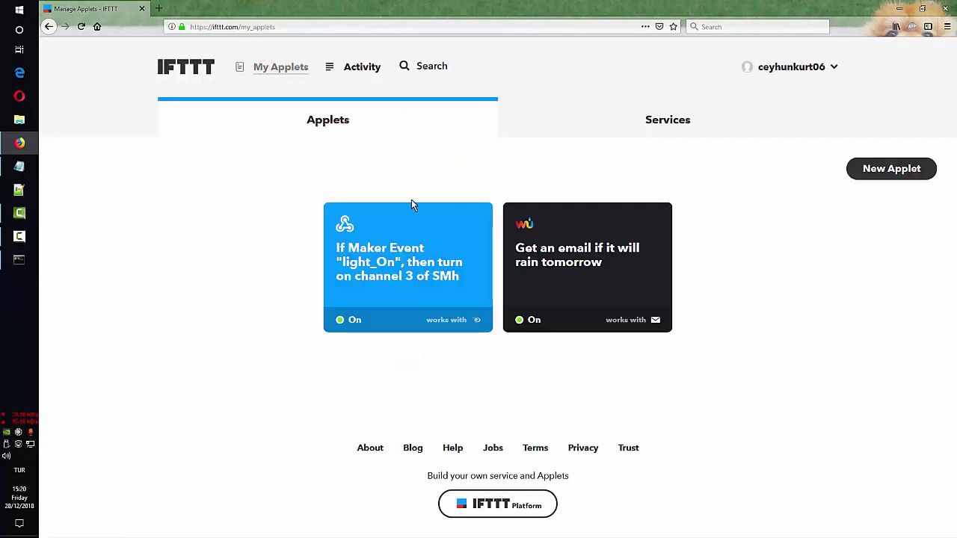
click(917, 167)
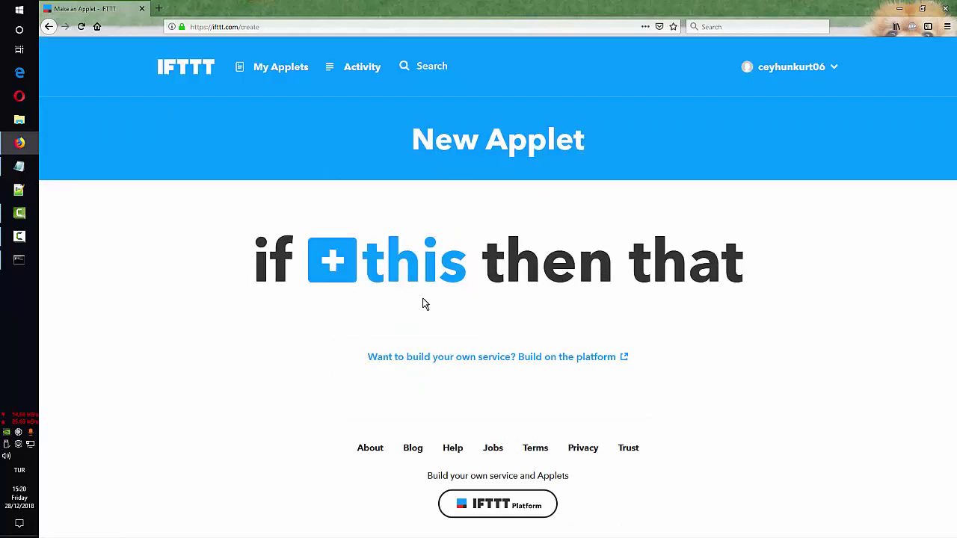
- Make the trigger Webhooks 'Receive a web request' with an event name starting 'ligh'
click(387, 263)
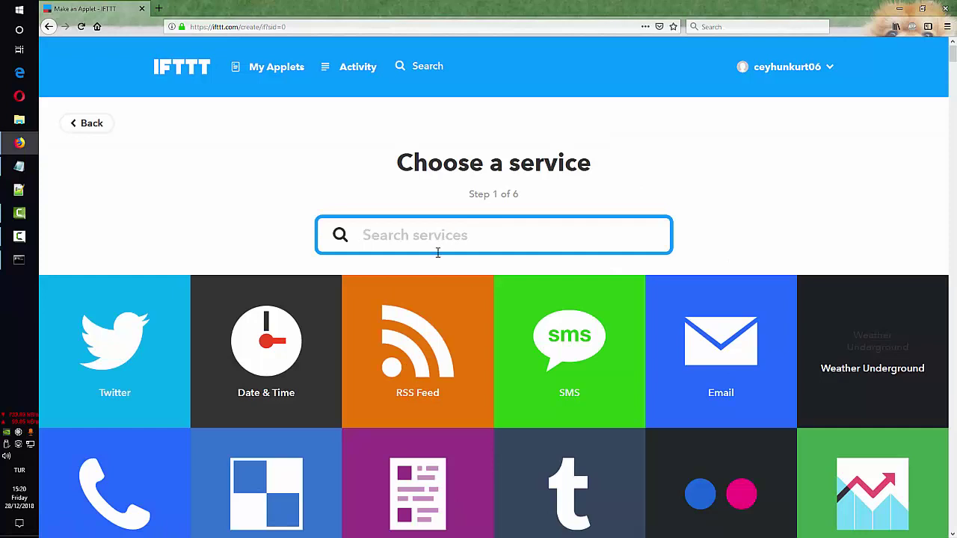
text(web)
click(481, 322)
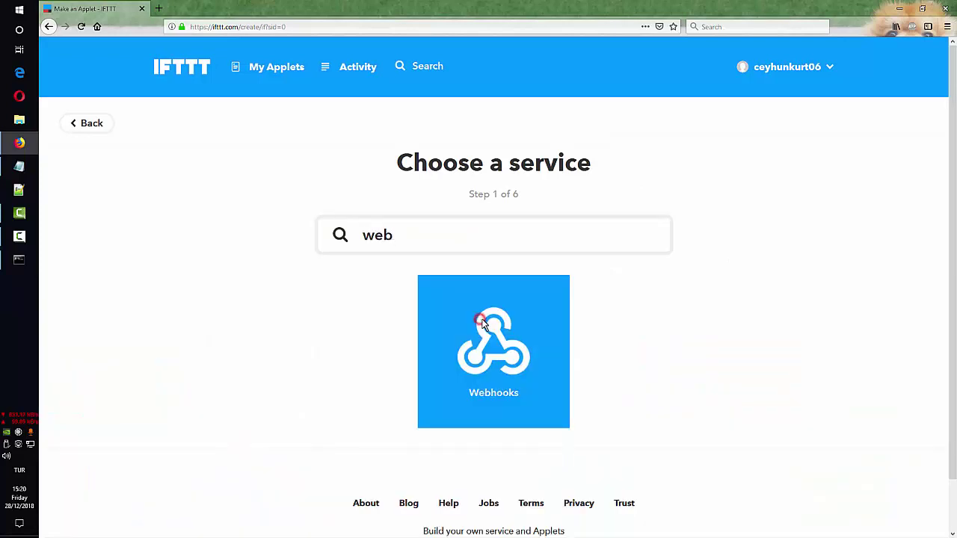
click(194, 311)
click(471, 385)
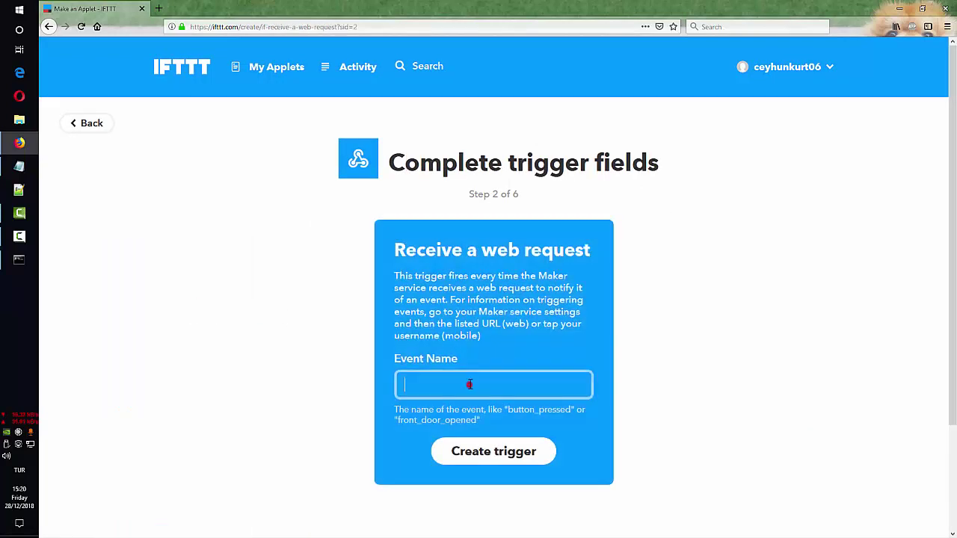
text(light_Off)
click(508, 448)
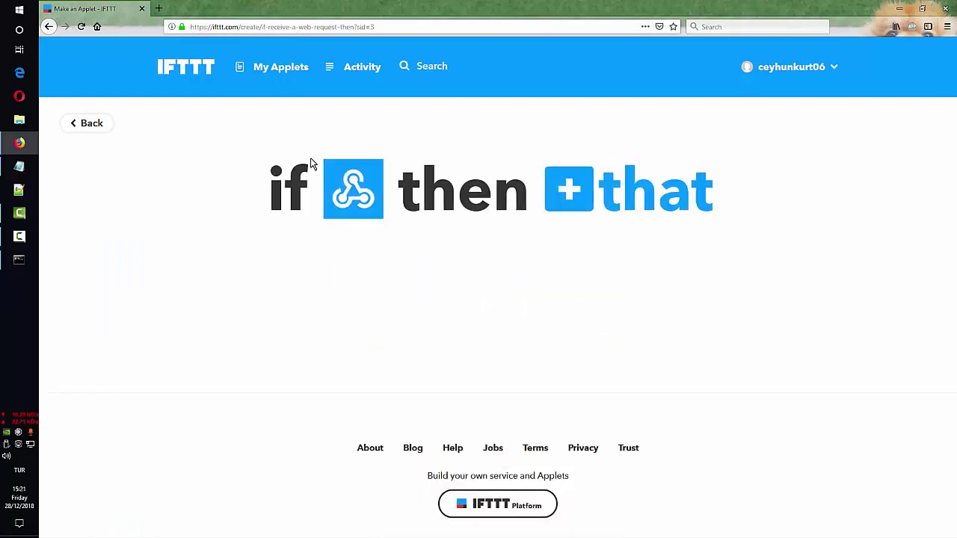
- Choose eWeLink's 'Turn 4 Channels Switch on or off' as the applet's action
click(648, 204)
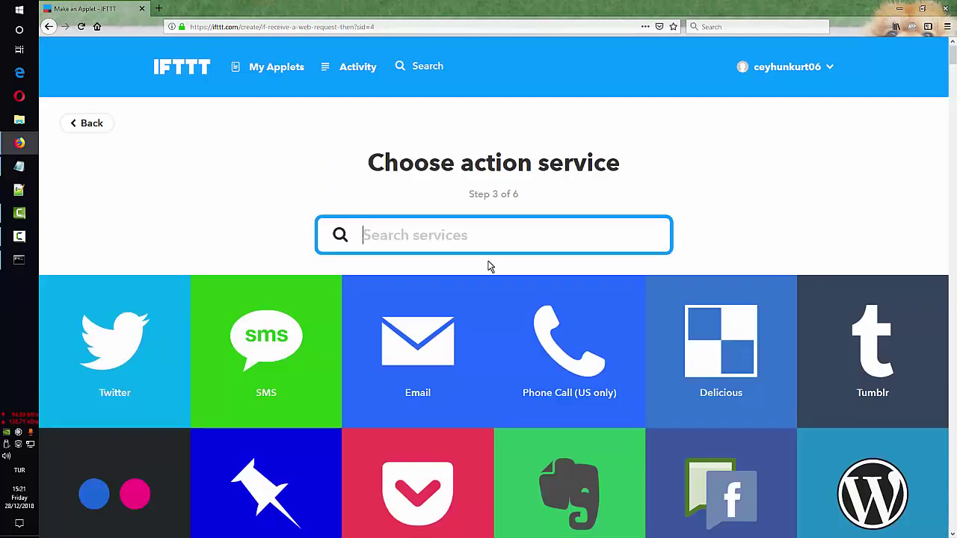
text(ewe)
click(499, 357)
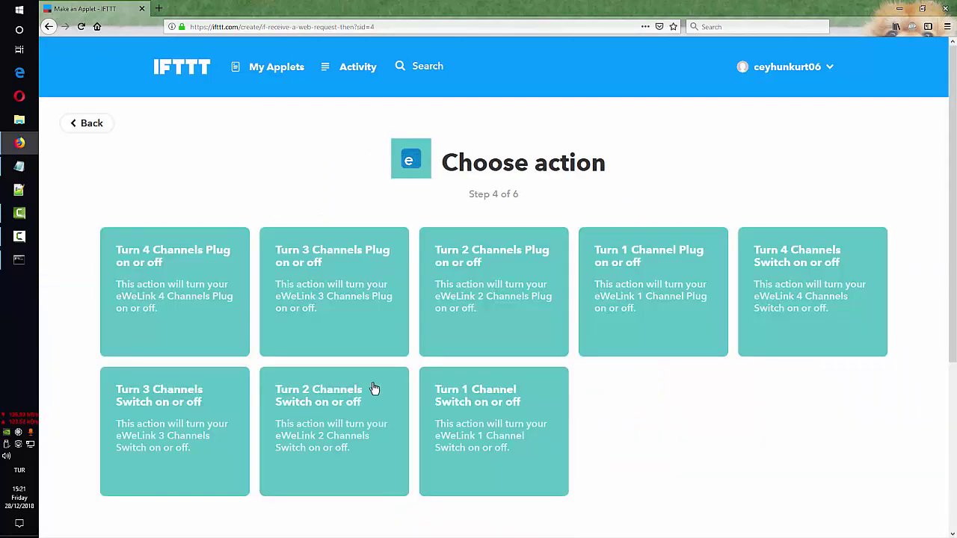
click(815, 281)
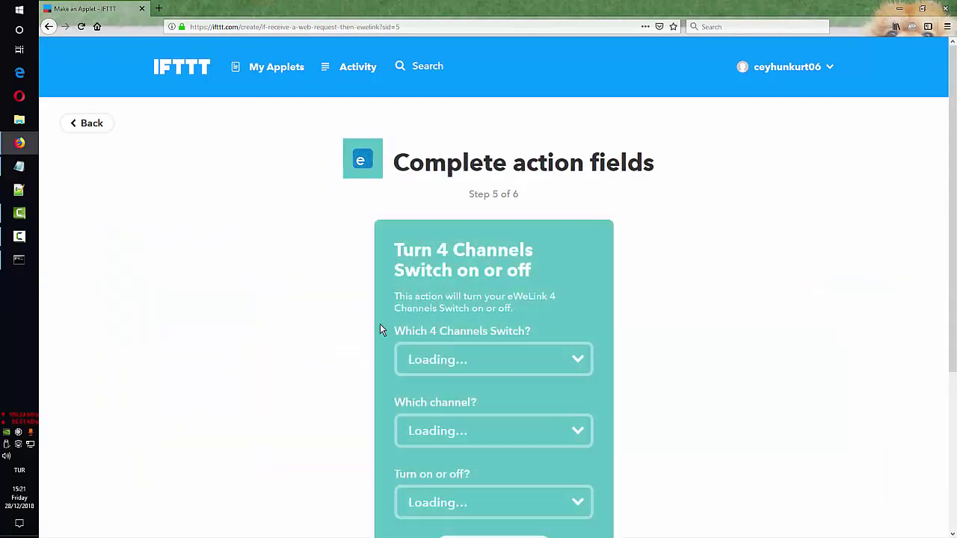
- Set the action to turn channel 3 off, disable run notifications, and finish the applet
click(472, 432)
click(427, 485)
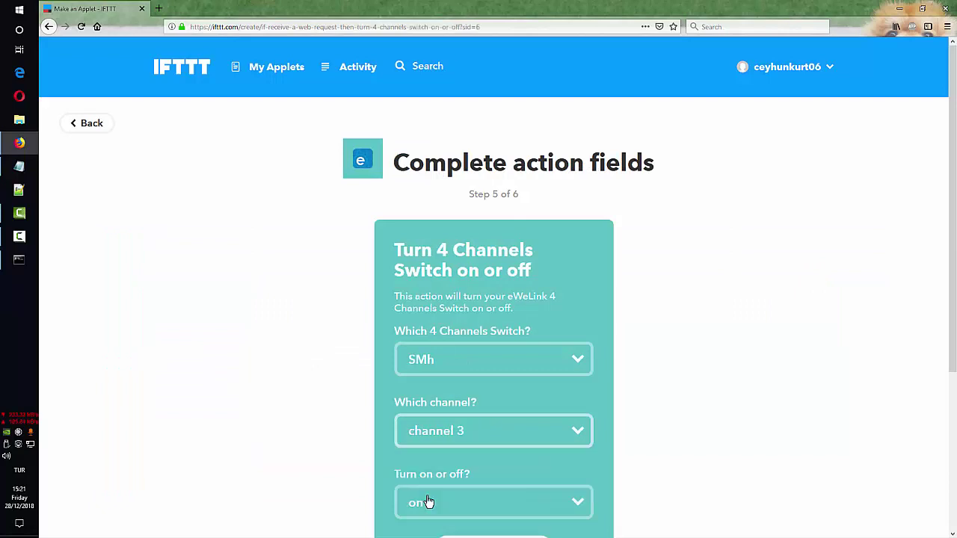
click(424, 503)
click(441, 478)
scroll(598, 493, down, 2)
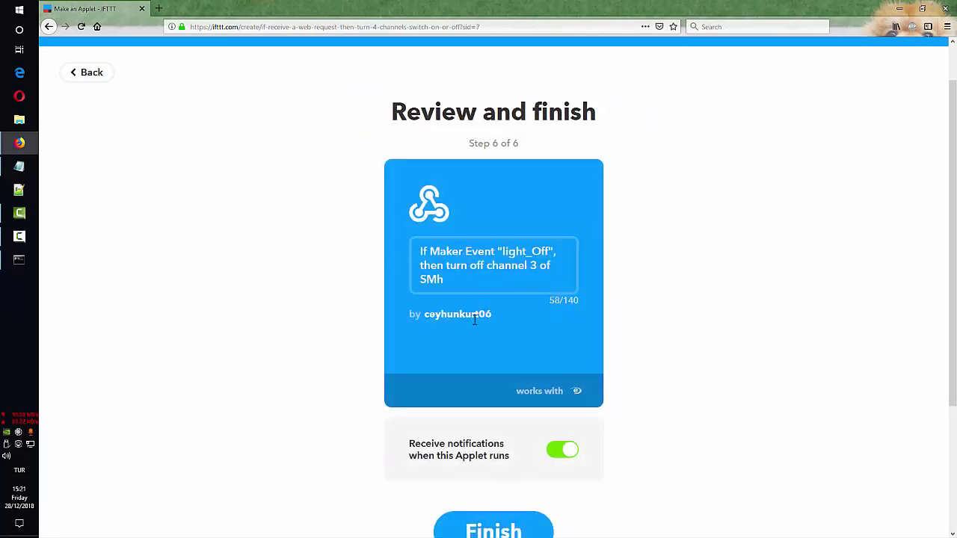
click(542, 477)
click(494, 528)
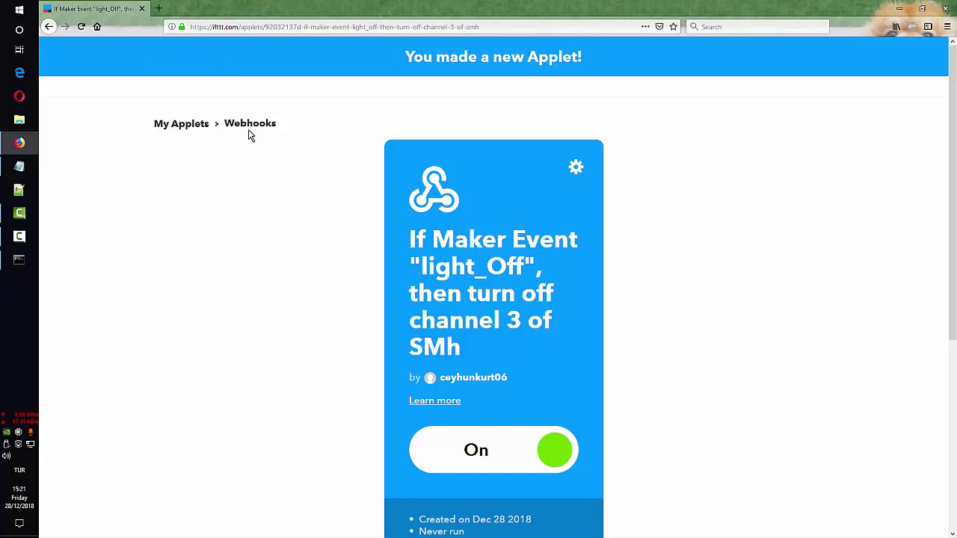
- Paste the copied text into a new Notepad window
click(18, 165)
right_click(393, 219)
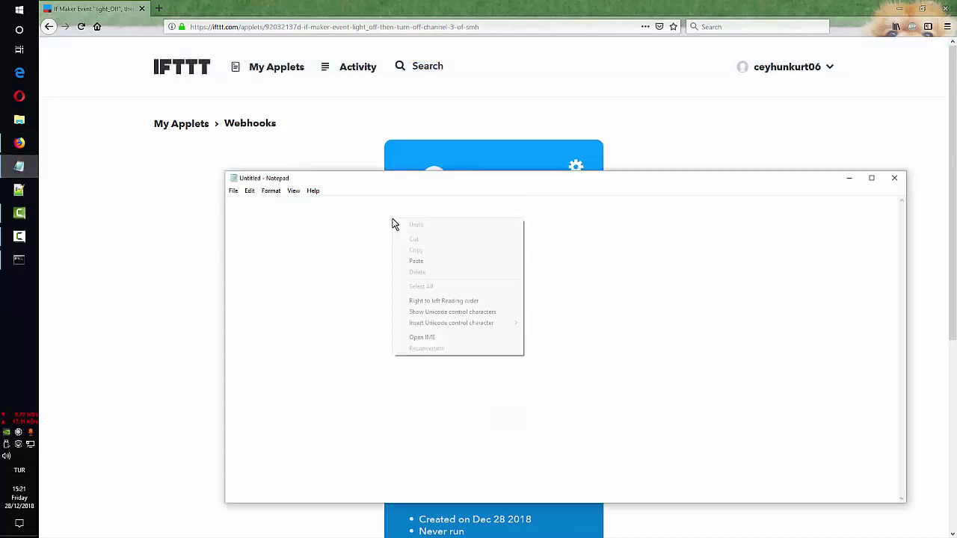
click(445, 261)
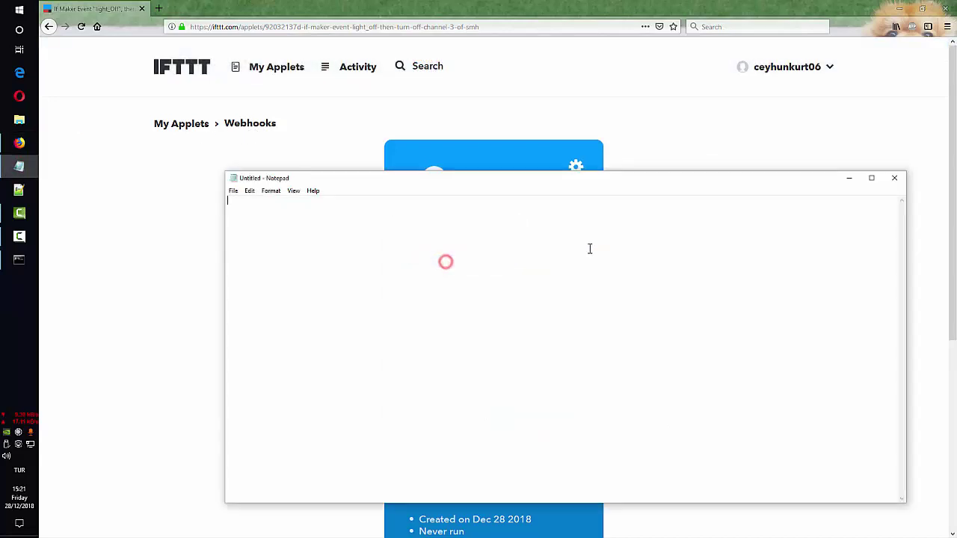
- On the Webhooks page, enter the event name light_Off and copy the resulting curl command
click(105, 213)
click(254, 123)
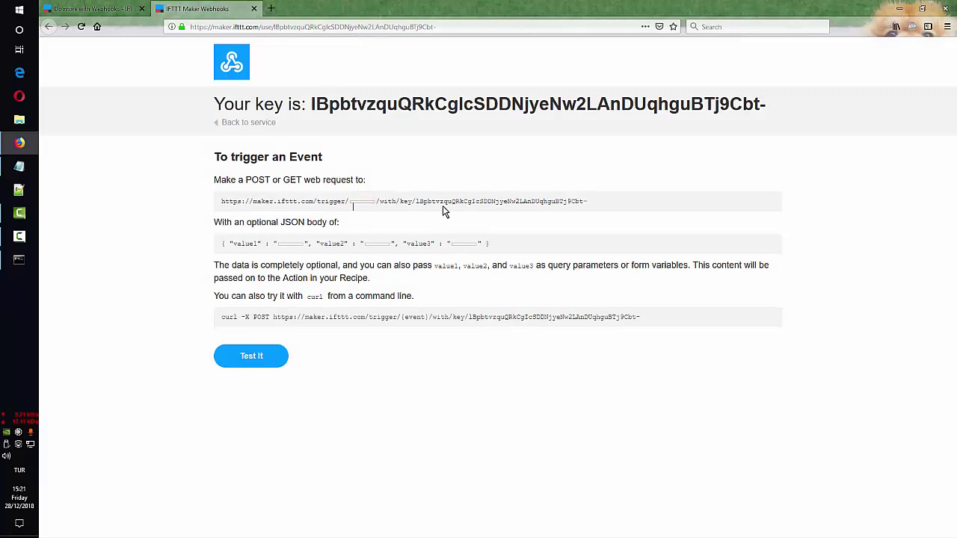
text(light_Off)
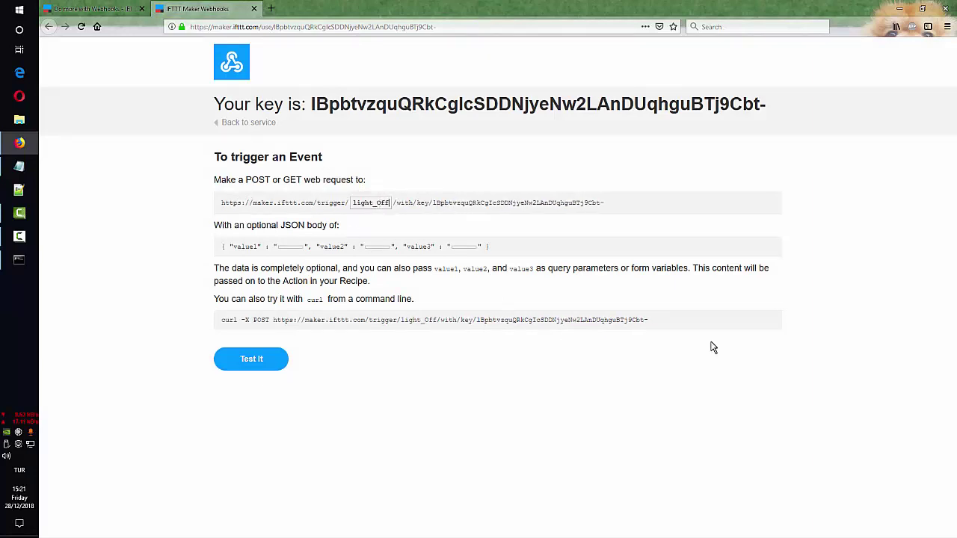
drag(658, 323, 222, 321)
right_click(237, 320)
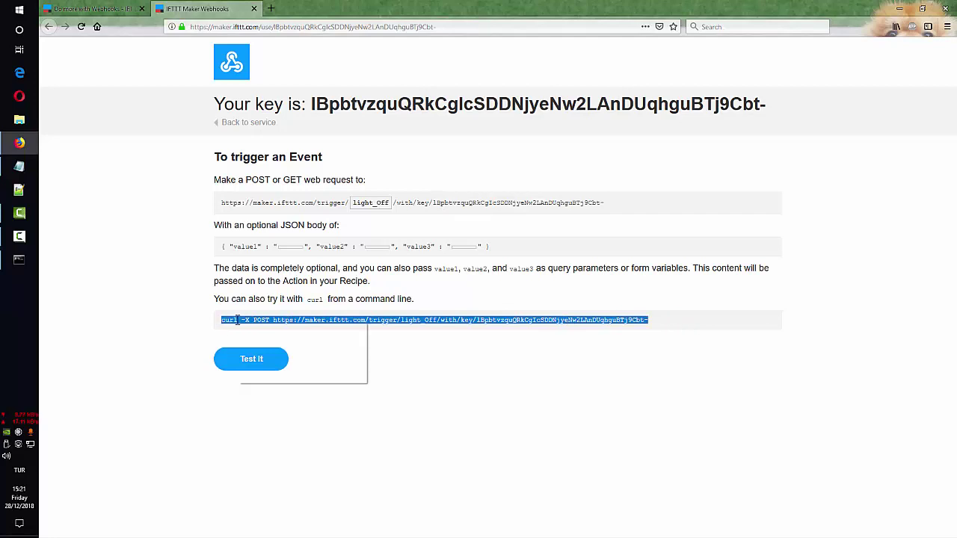
click(257, 331)
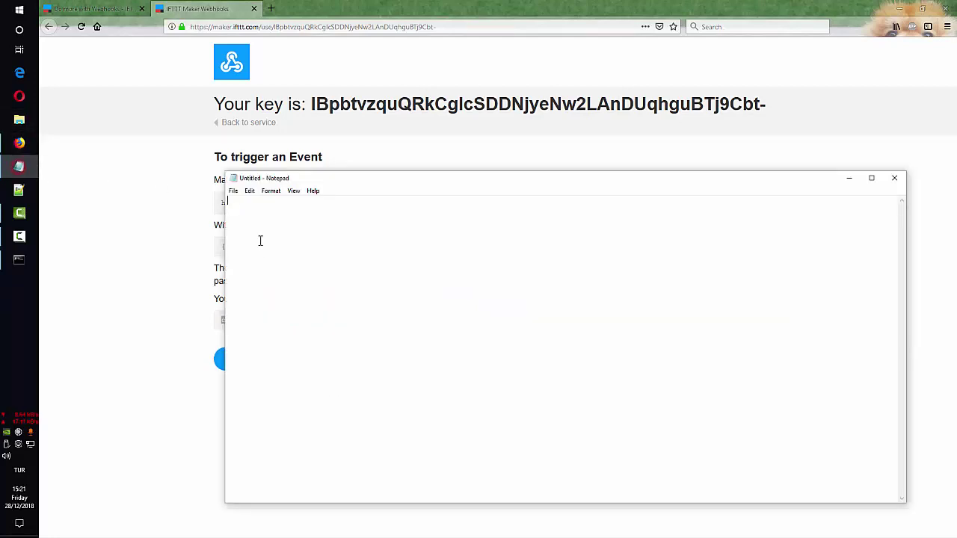
- Paste the light_Off curl command twice into the note, separated by a blank line
right_click(260, 240)
click(286, 280)
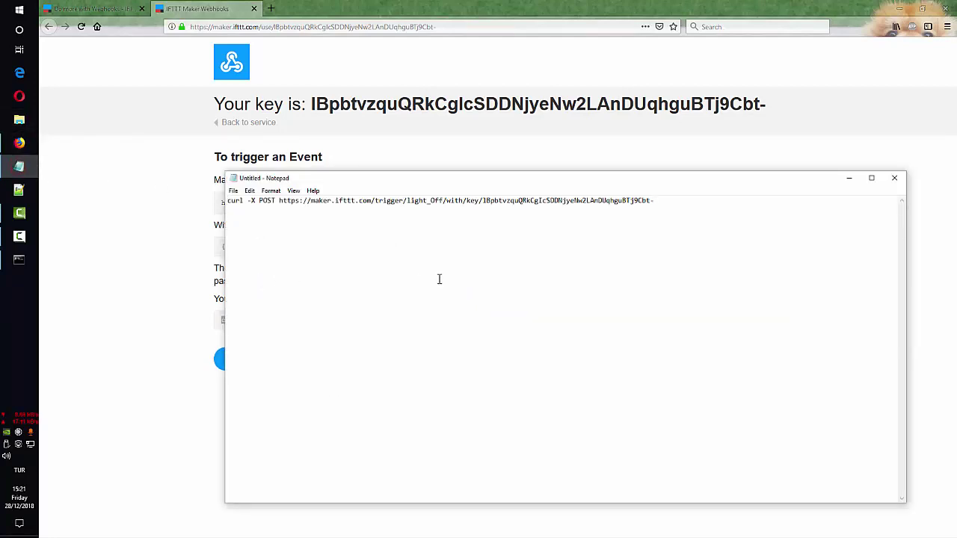
key(Return)
key(ctrl+v)
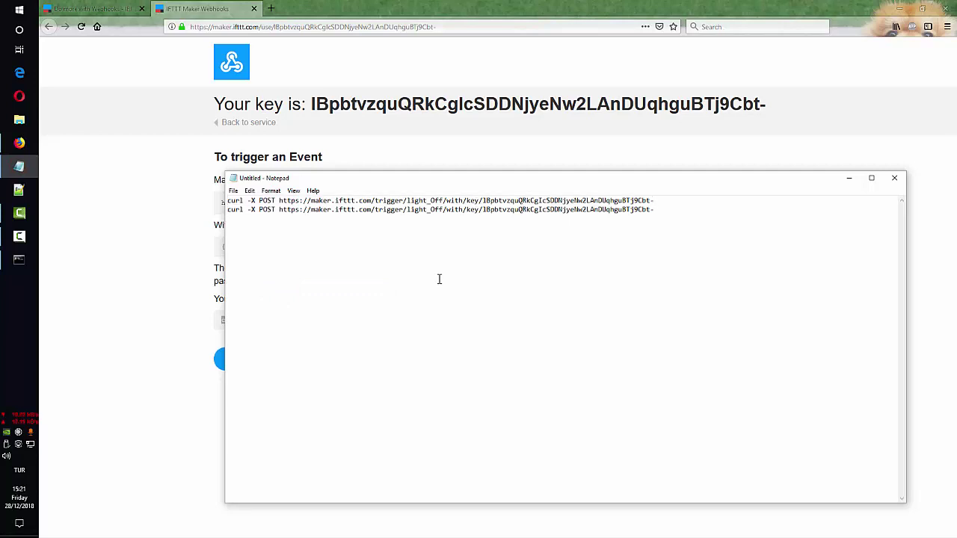
key(Return)
click(474, 320)
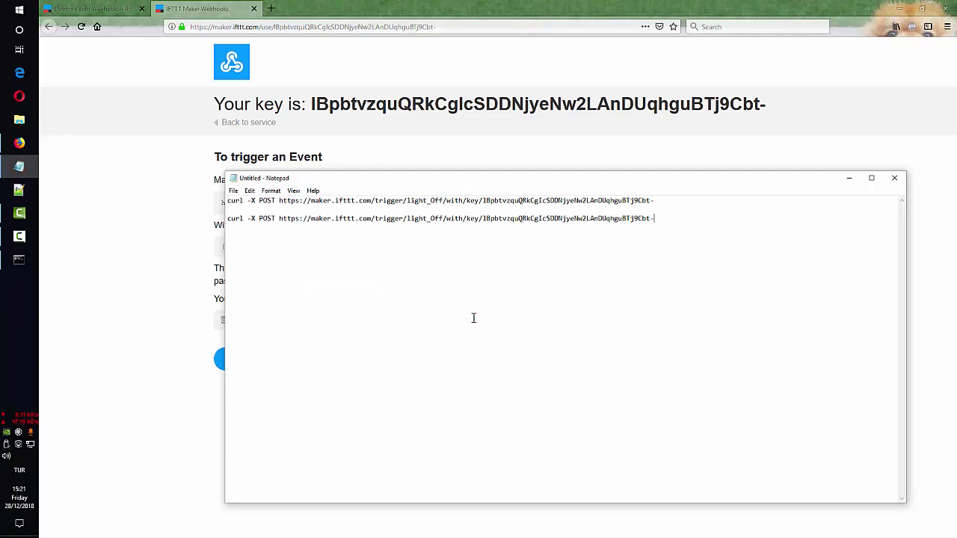
- Change Off to On in the first curl line and select that light_On line
double_click(442, 200)
text(On)
click(747, 257)
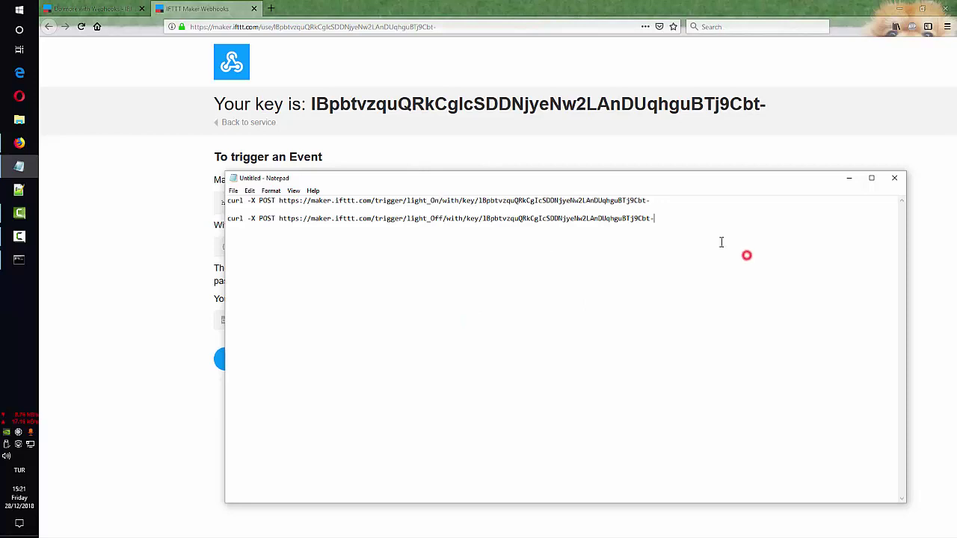
drag(653, 199, 226, 192)
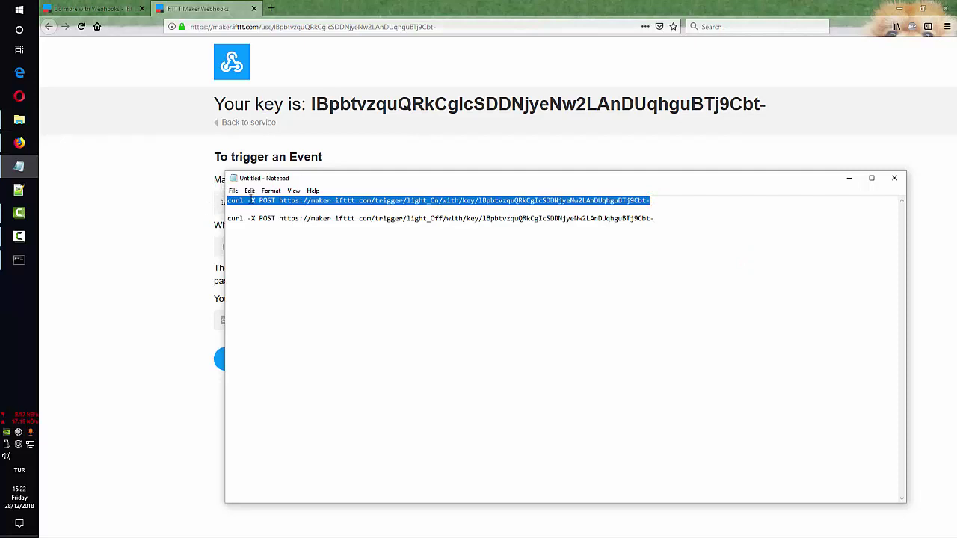
click(247, 199)
drag(653, 200, 207, 191)
right_click(263, 202)
- Copy the light_On curl line and create a new file named lightOn.bat in Ewelink
click(288, 234)
click(19, 120)
right_click(412, 221)
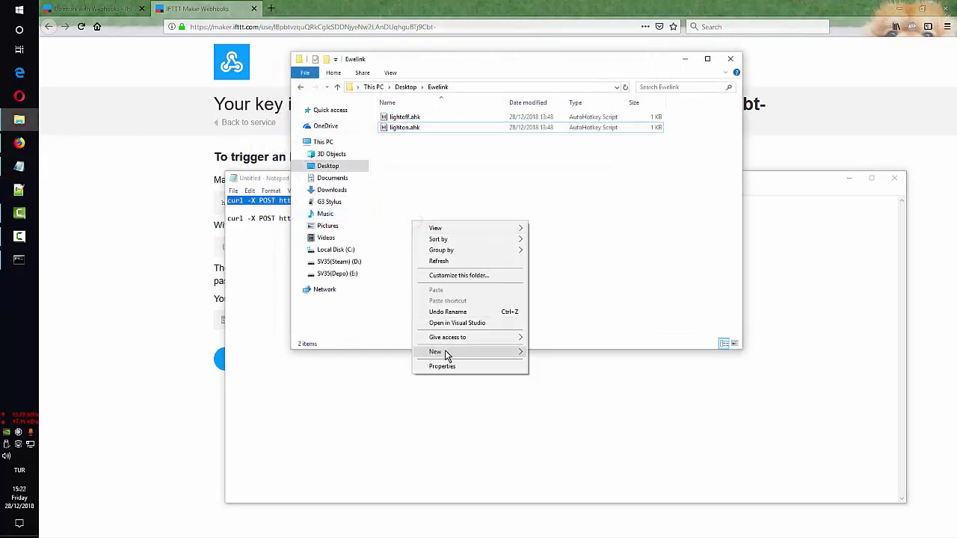
mouse_move(496, 351)
click(553, 454)
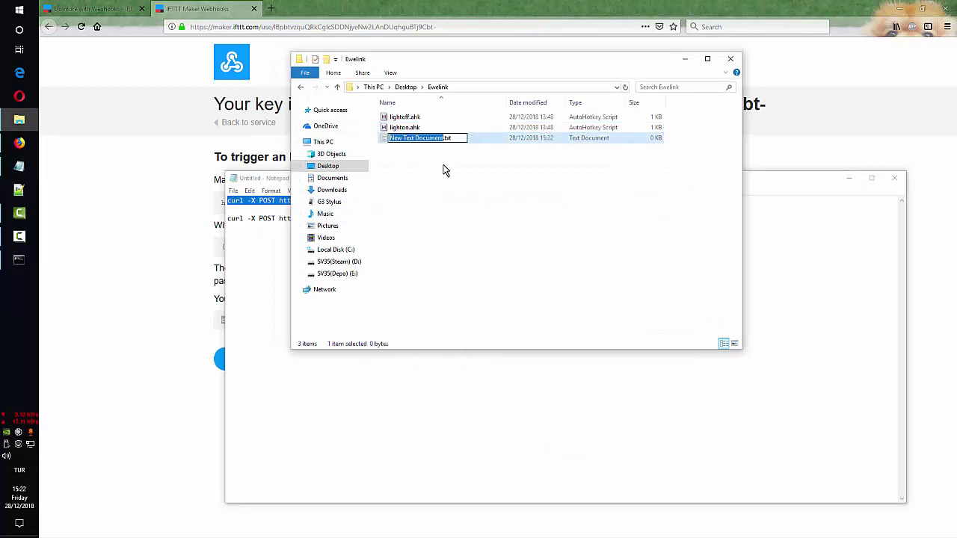
text(ligh)
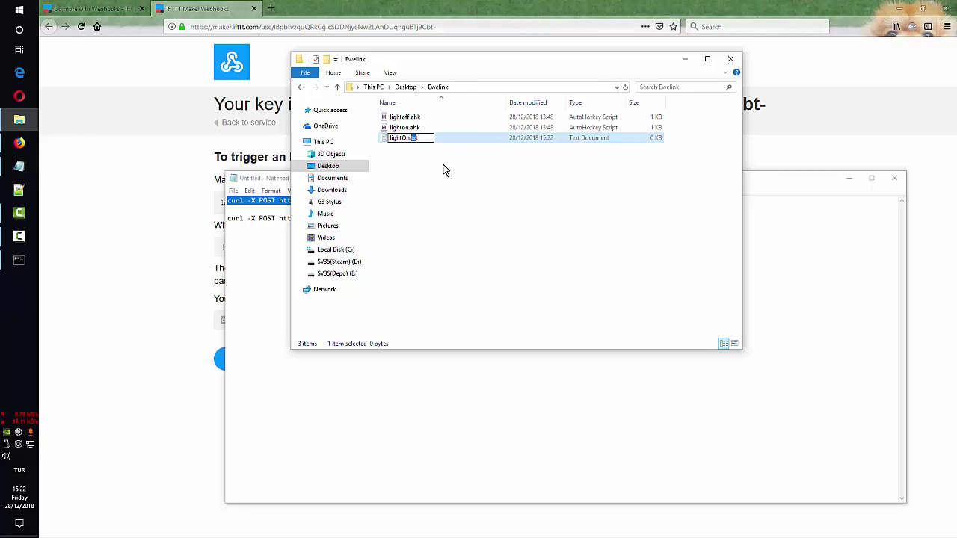
text(tOn.bat)
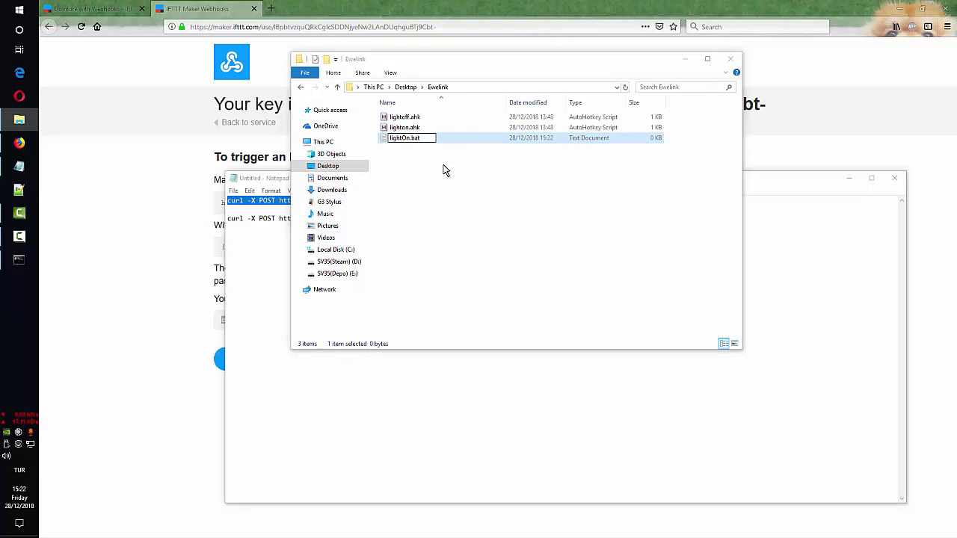
key(Return)
key(Return)
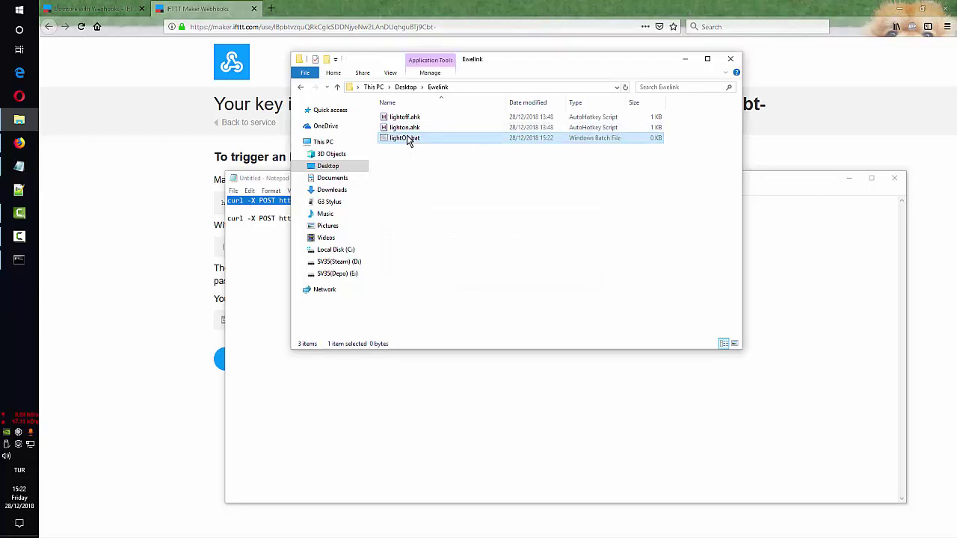
- Paste the light_On curl command into lightOn.bat, save it and close the editor
right_click(411, 137)
click(436, 155)
right_click(300, 234)
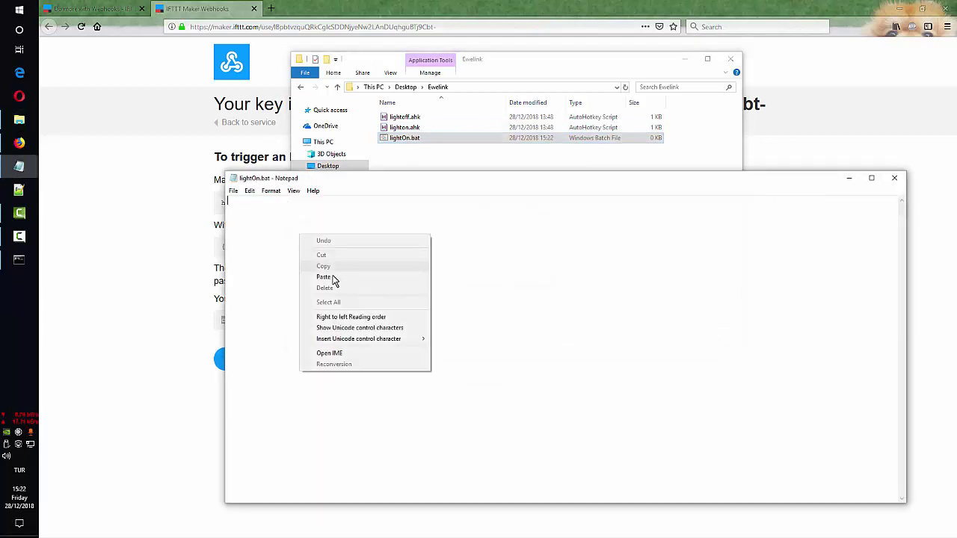
click(329, 276)
drag(278, 201, 179, 209)
click(315, 212)
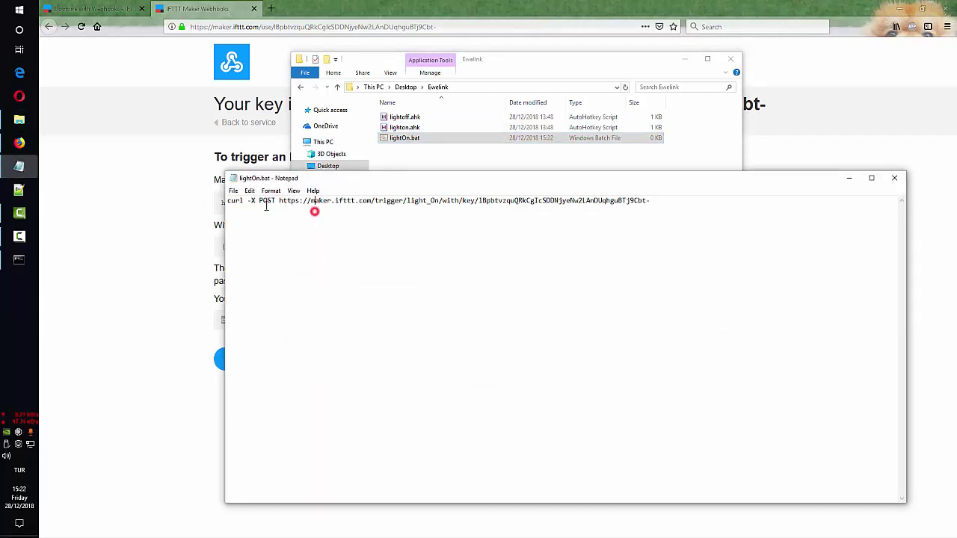
click(233, 190)
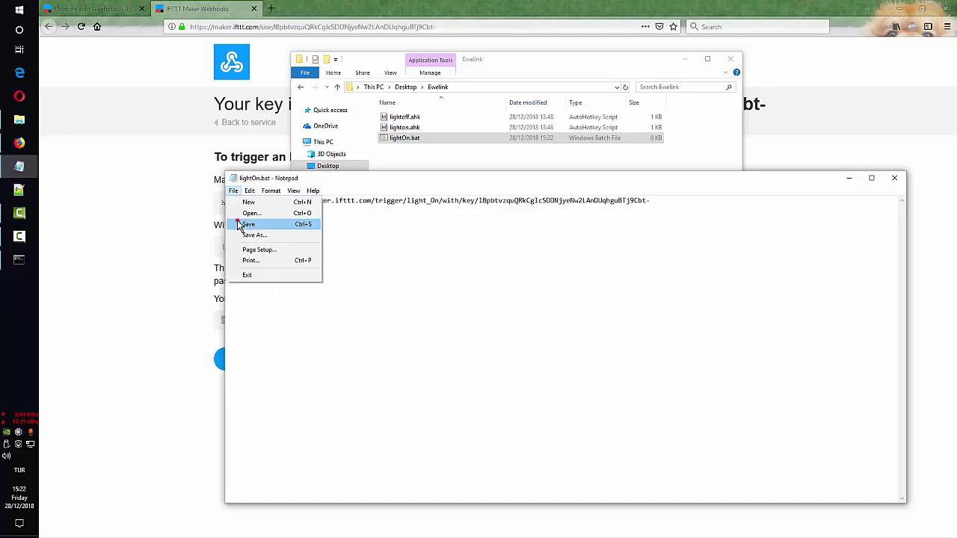
click(244, 224)
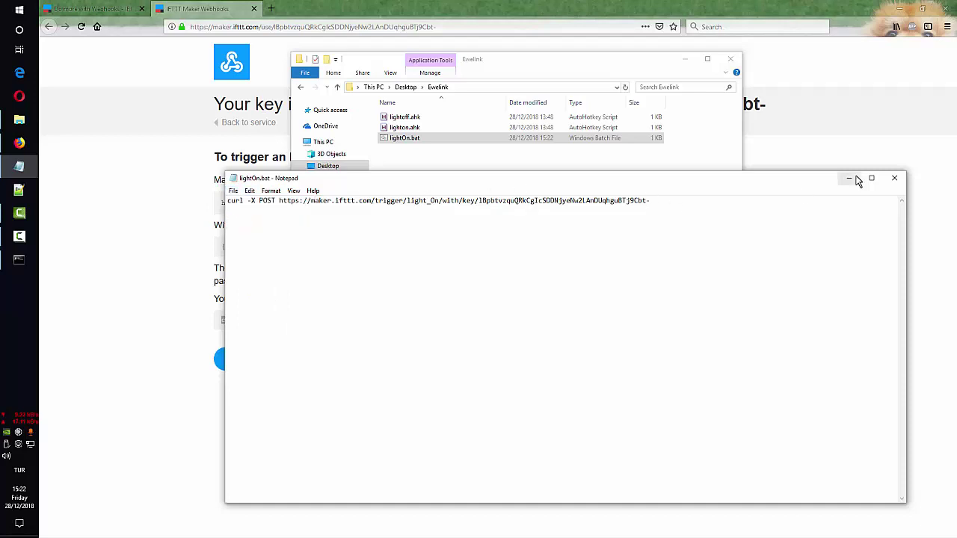
click(894, 178)
click(505, 175)
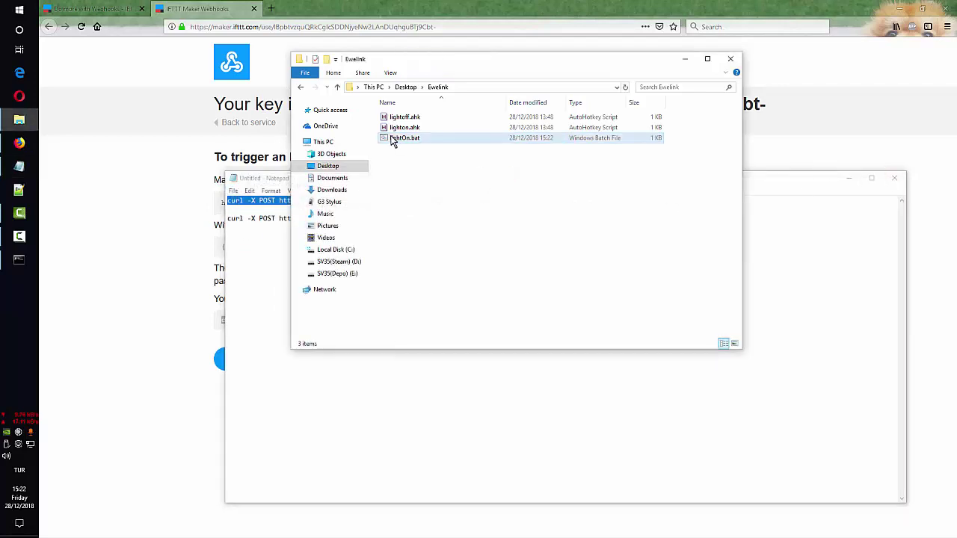
- Copy the light_Off trigger URL from the note and load it in Firefox's address bar
click(266, 218)
drag(279, 218, 649, 219)
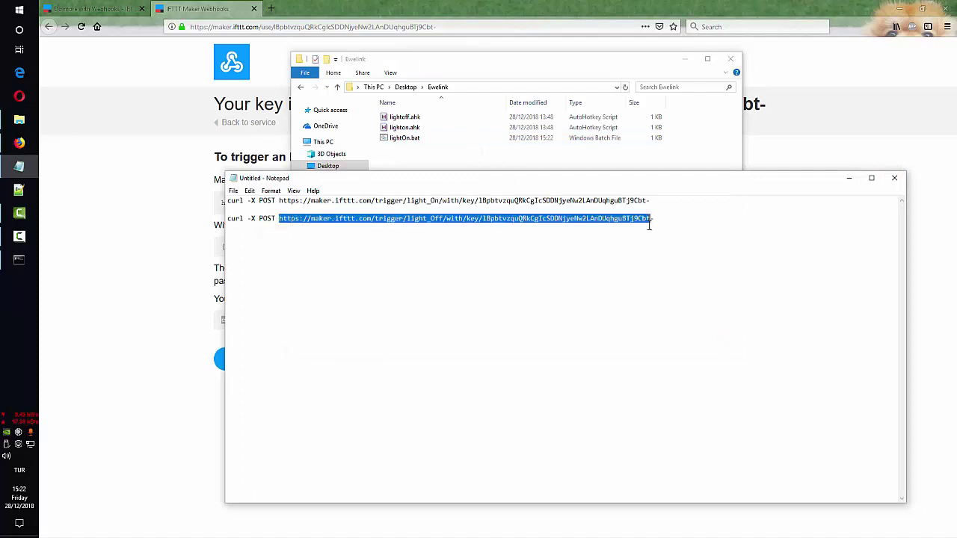
right_click(624, 218)
click(647, 251)
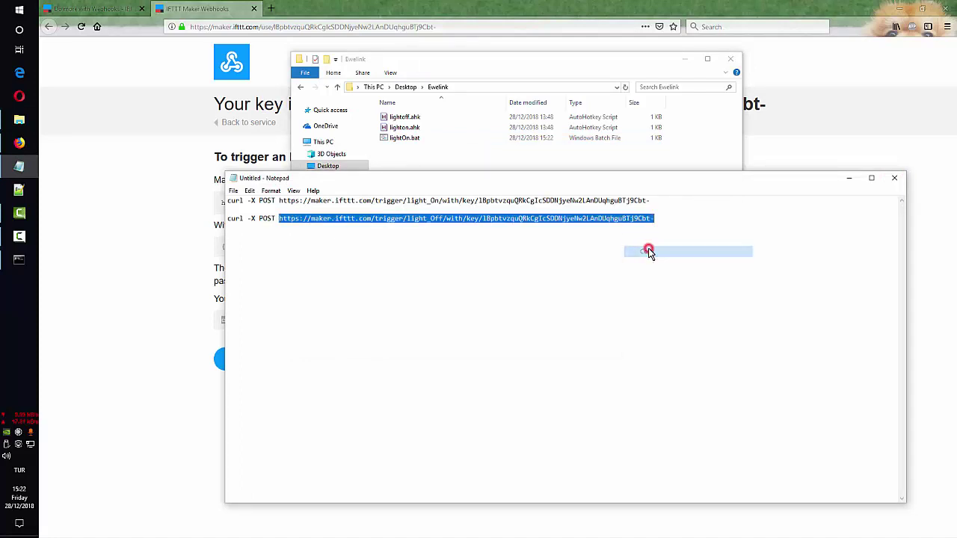
click(281, 27)
right_click(275, 28)
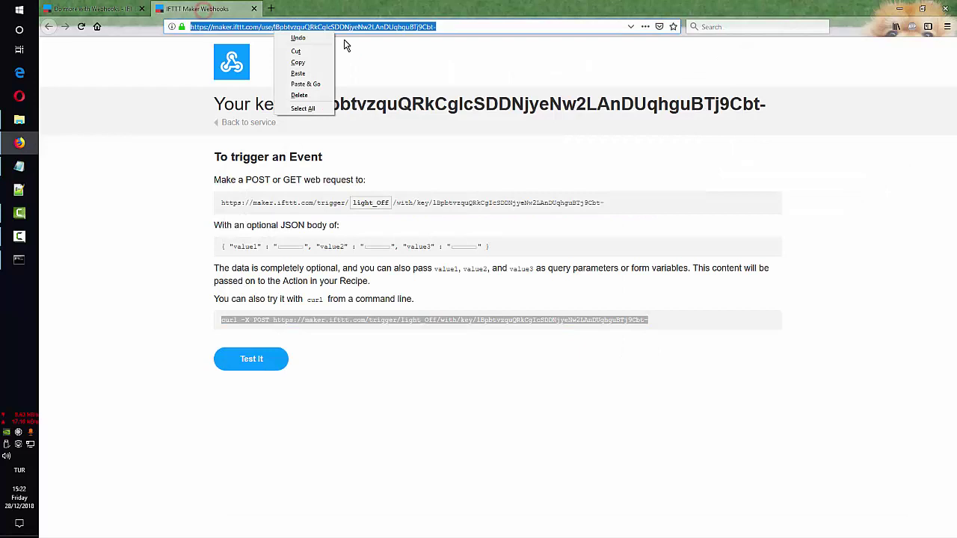
click(312, 71)
key(Return)
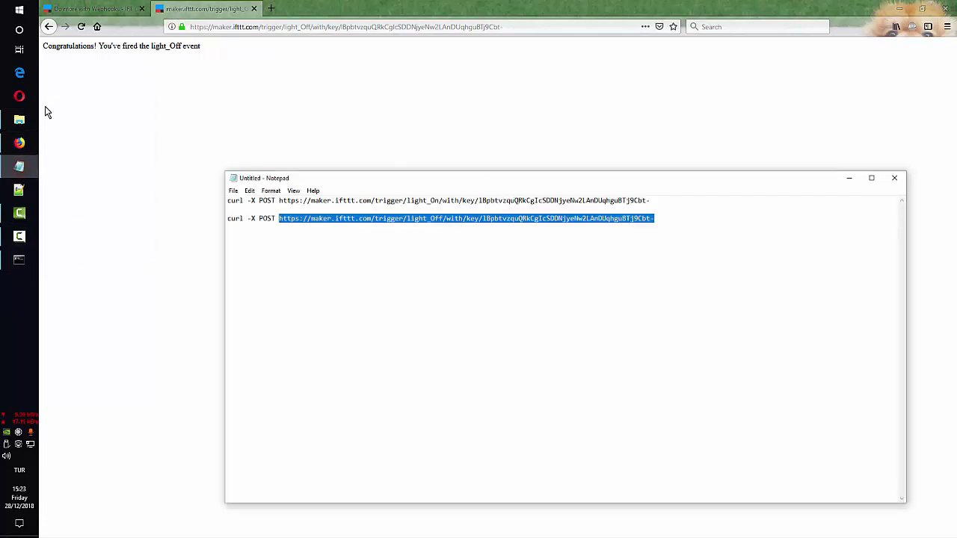
- Run lightOn.bat twice, reload the light_Off page, and check the lightoff.ahk and lighton.ahk scripts
click(19, 120)
double_click(390, 138)
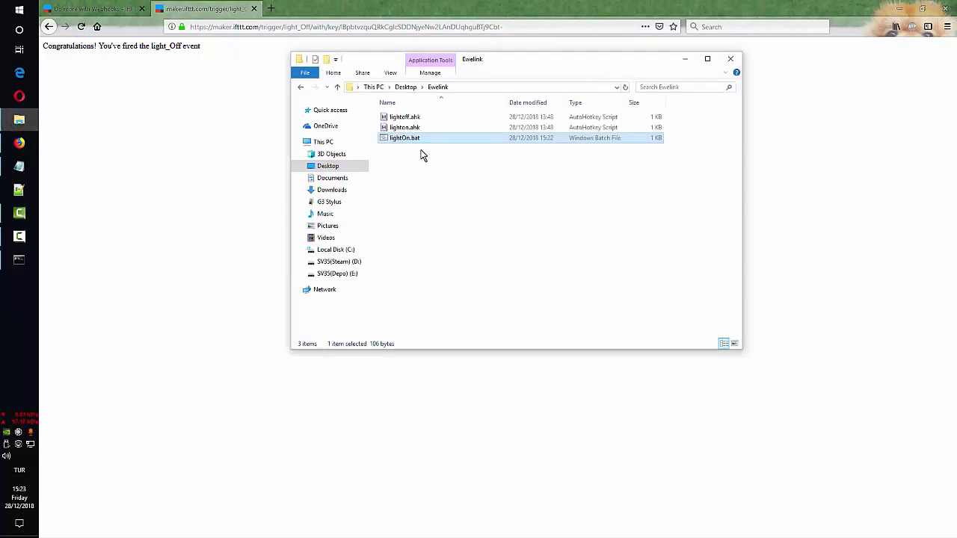
double_click(416, 136)
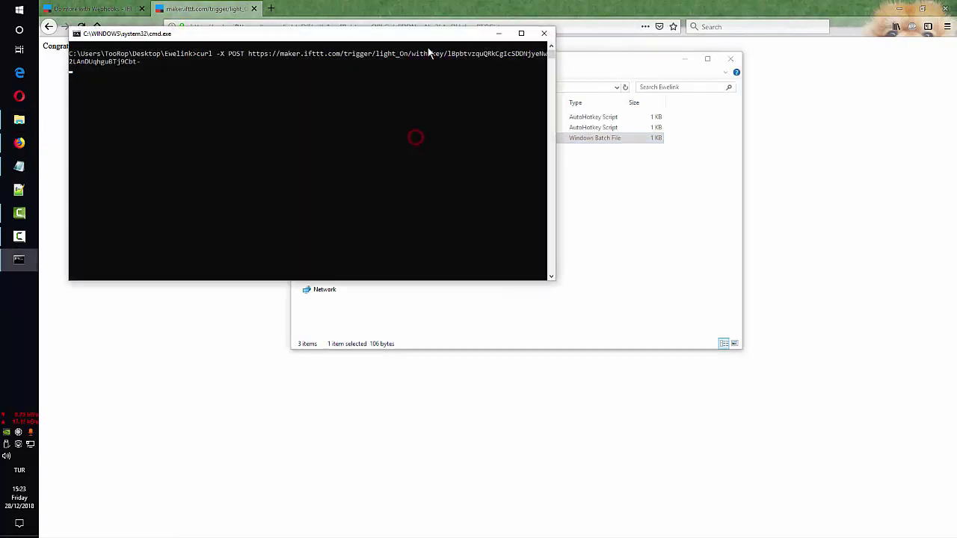
click(556, 185)
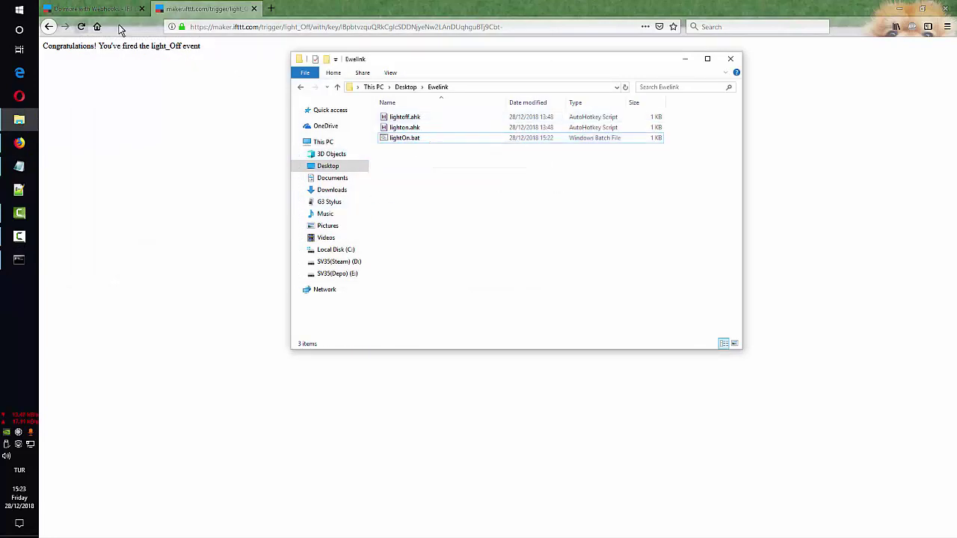
click(81, 26)
click(19, 122)
click(414, 117)
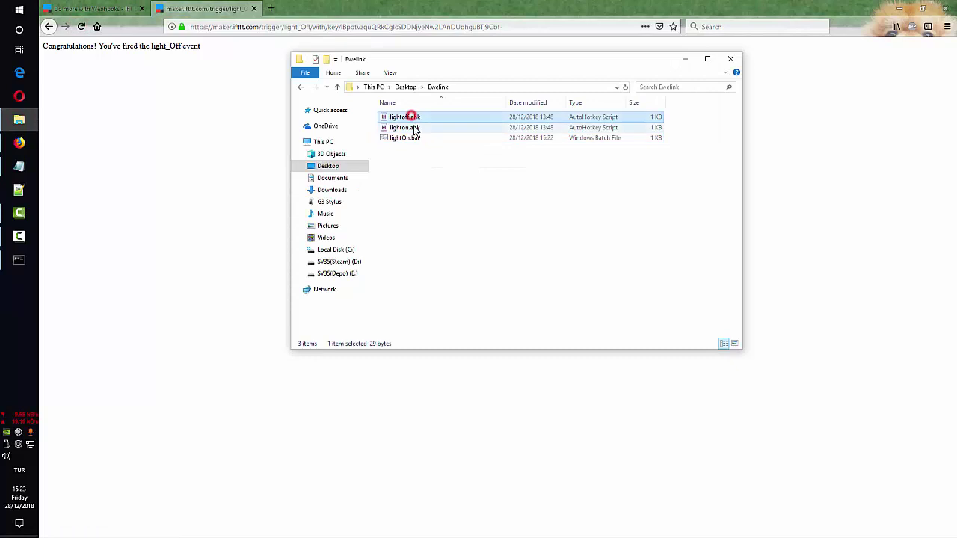
click(420, 129)
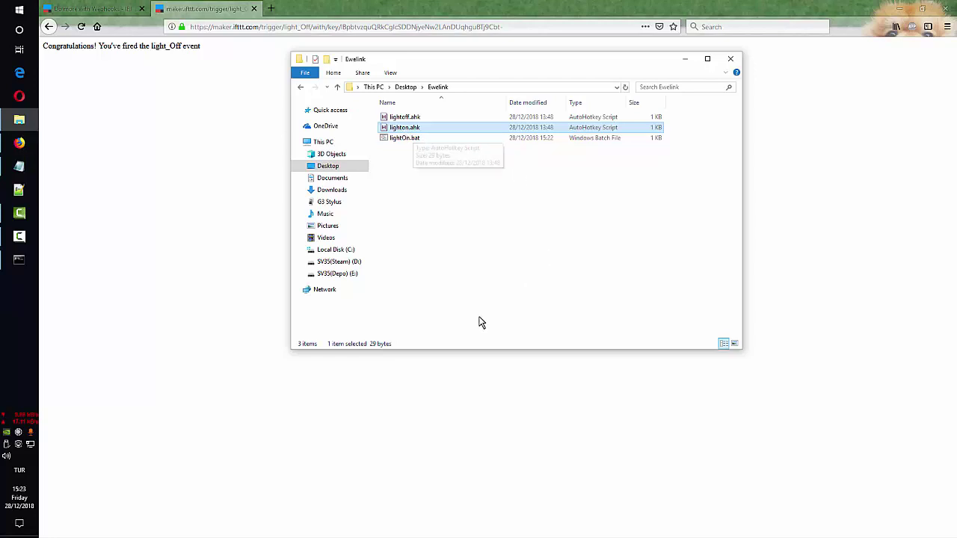
- Run lightOn.bat from the Ewelink folder again, then set VoiceAttack to listening
double_click(396, 128)
click(496, 209)
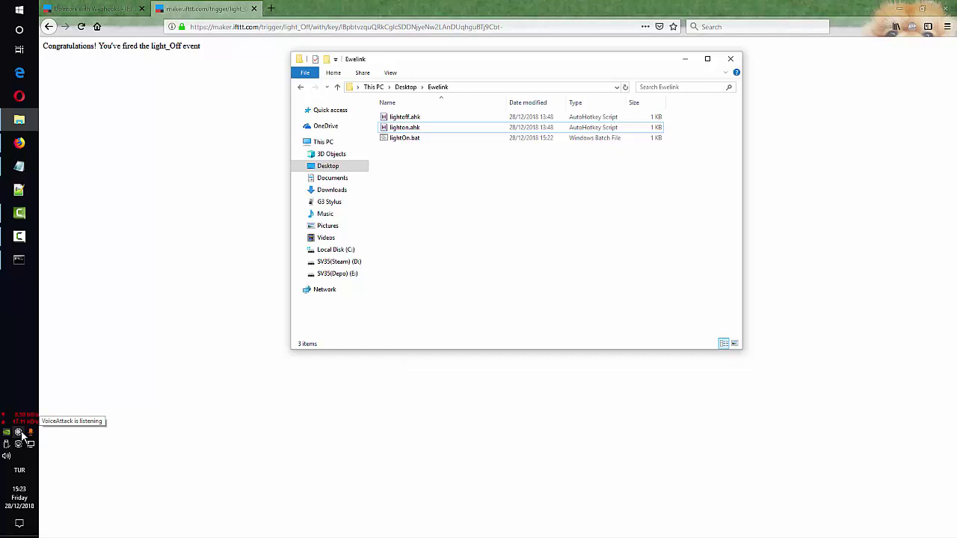
right_click(20, 437)
click(26, 303)
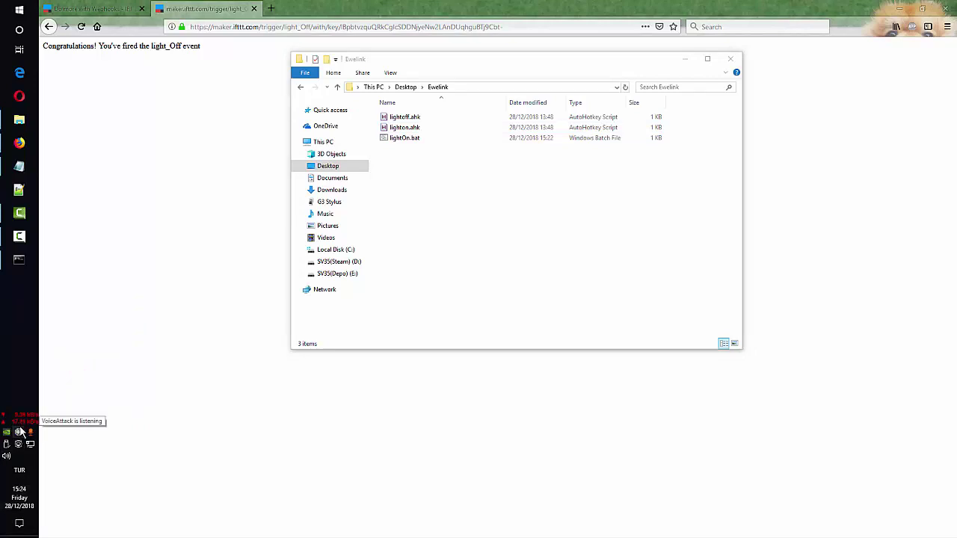
- Close the untitled curl notes in Notepad without saving
click(423, 138)
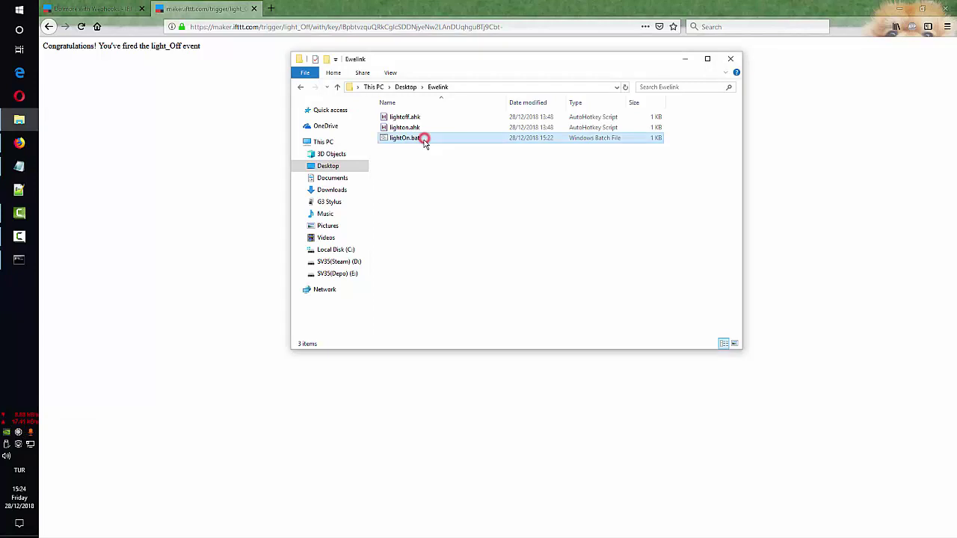
click(16, 168)
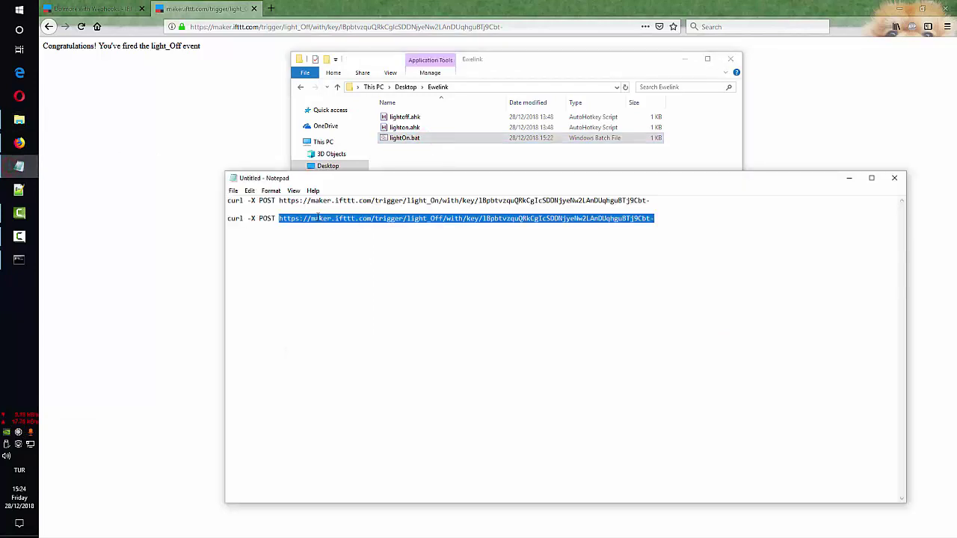
click(894, 178)
click(513, 273)
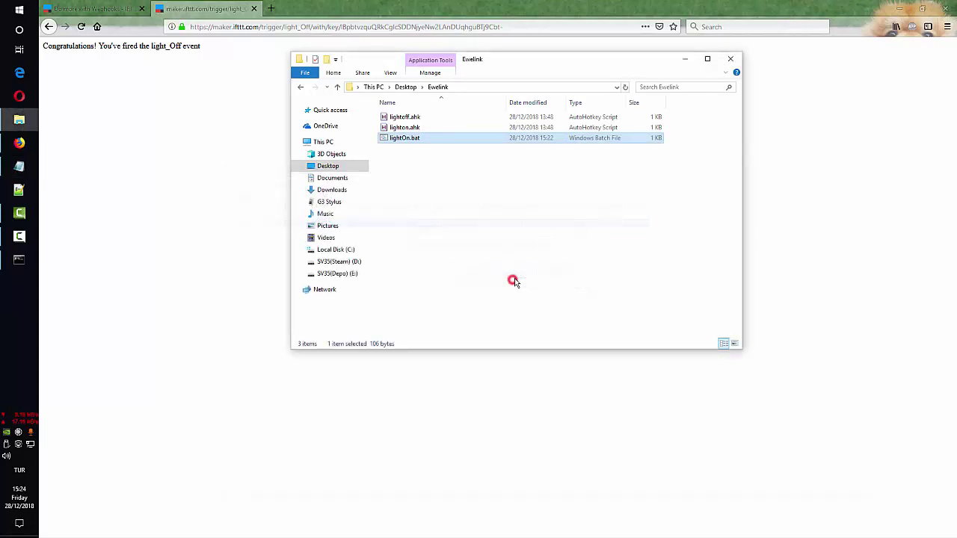
- Duplicate lightOn.bat in the Ewelink folder and rename the copy lightOff.bat
right_click(398, 144)
click(426, 353)
right_click(452, 181)
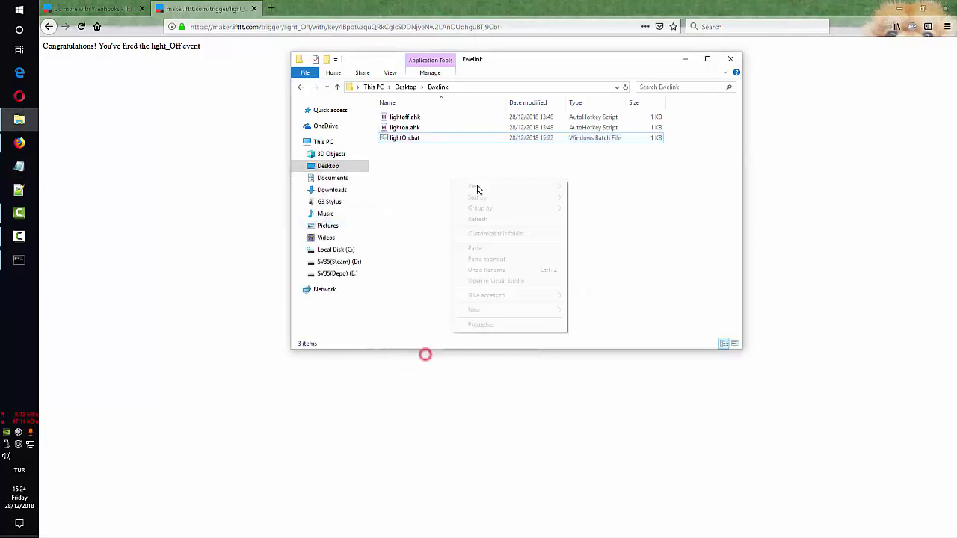
click(513, 249)
click(396, 125)
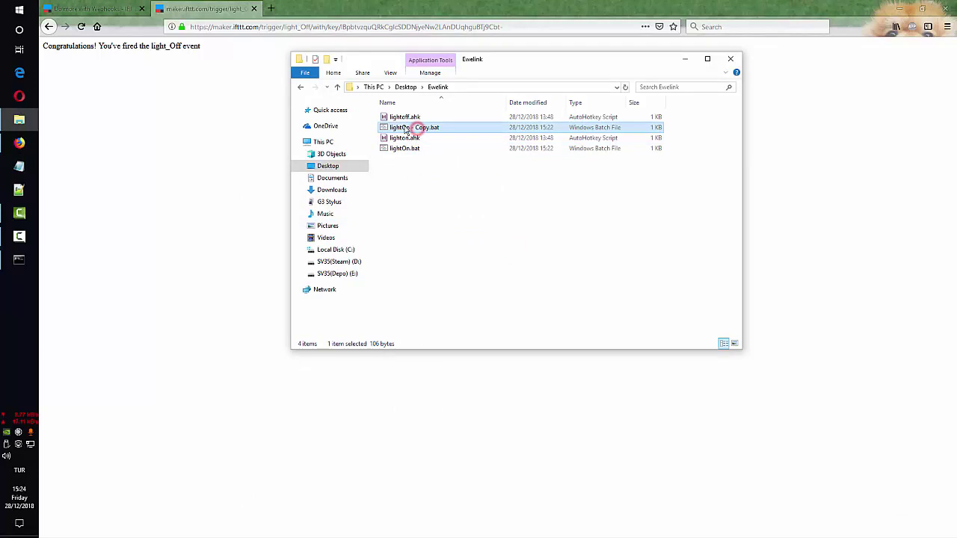
click(406, 127)
drag(406, 127, 433, 132)
text(ff)
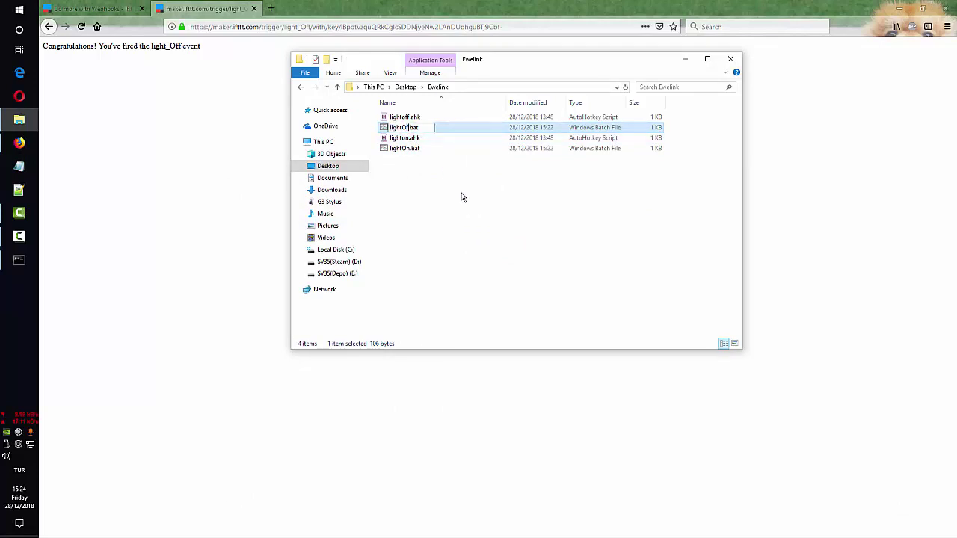
click(442, 201)
- Edit lightOff.bat so its curl command uses the light_Off event, and save it
right_click(412, 128)
click(436, 147)
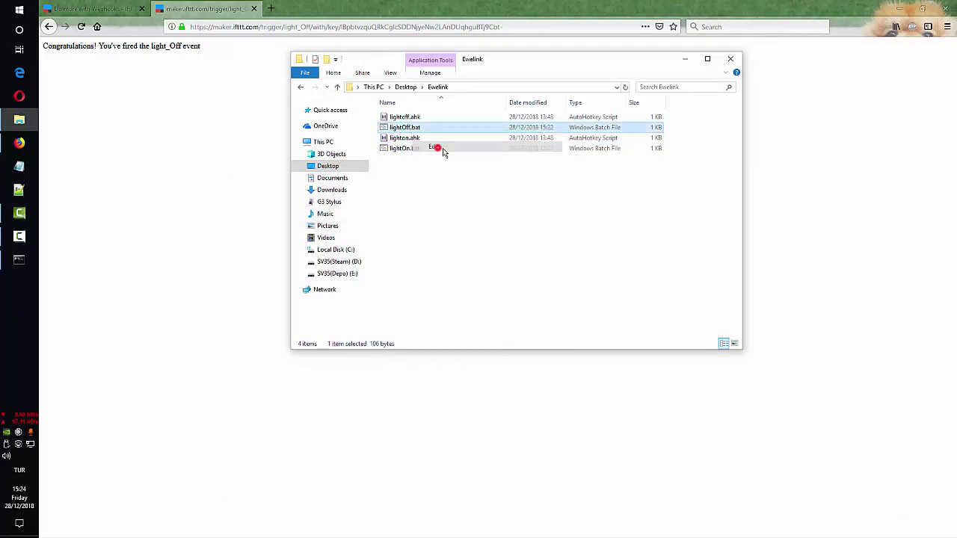
text(Off)
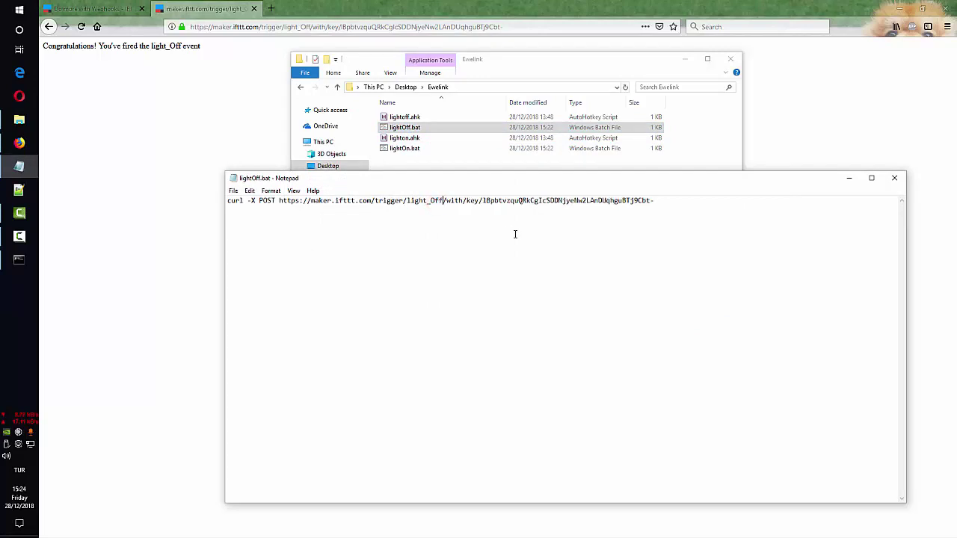
drag(656, 200, 479, 200)
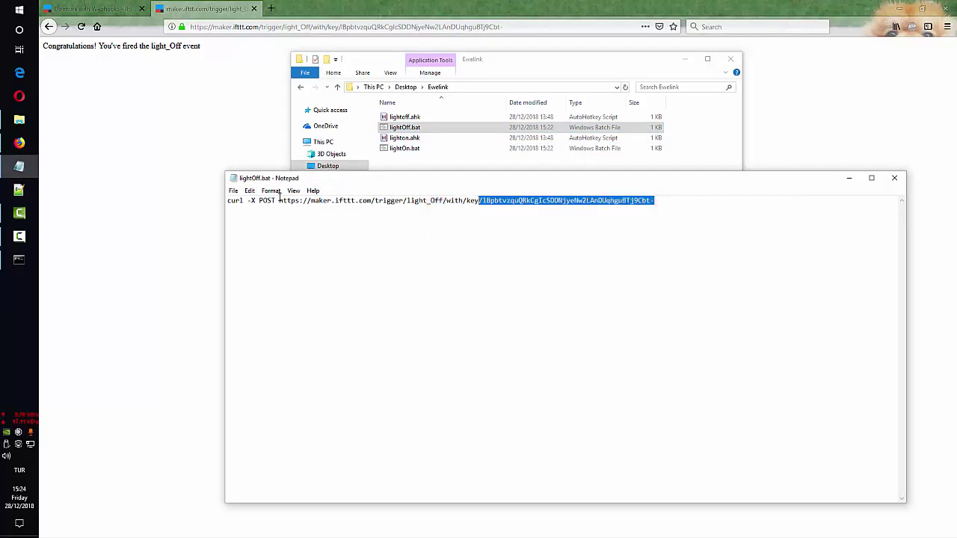
click(233, 191)
click(246, 222)
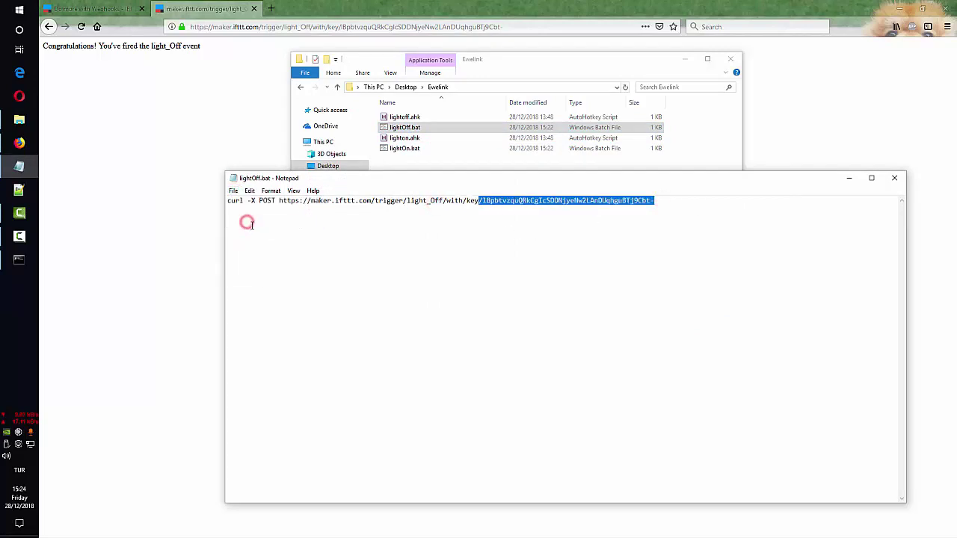
- Open the Webhooks documentation and inspect the account key, trigger URL and curl command
click(254, 8)
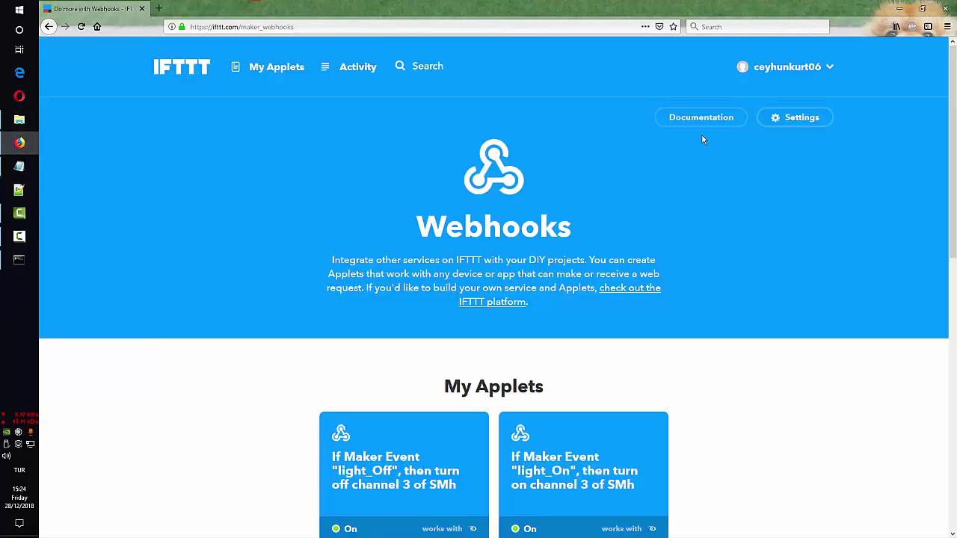
click(700, 122)
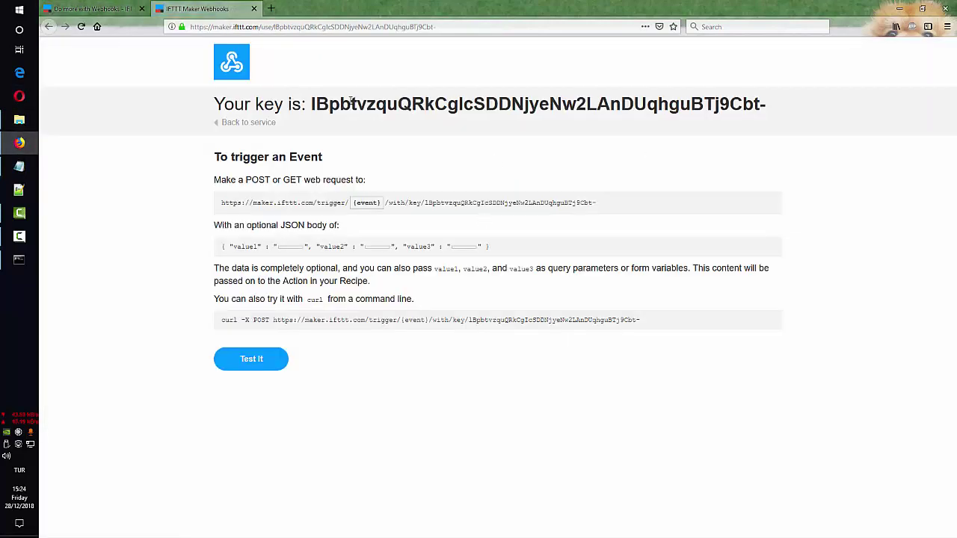
drag(314, 100, 753, 104)
drag(602, 202, 472, 202)
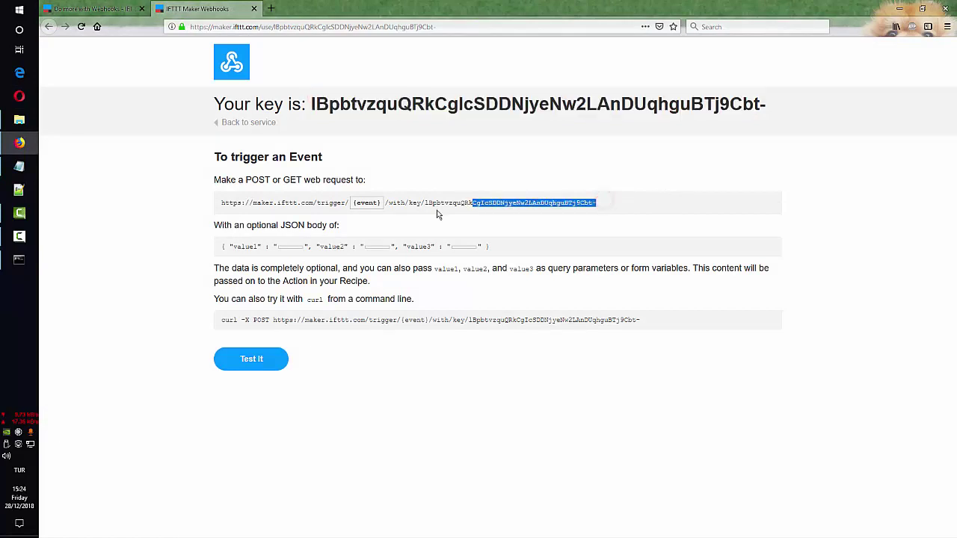
click(524, 292)
click(366, 203)
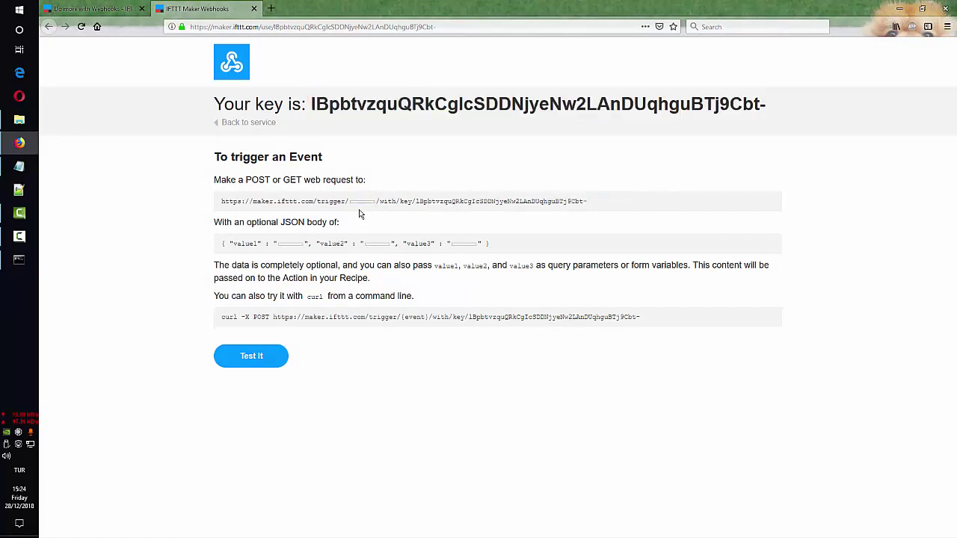
click(362, 202)
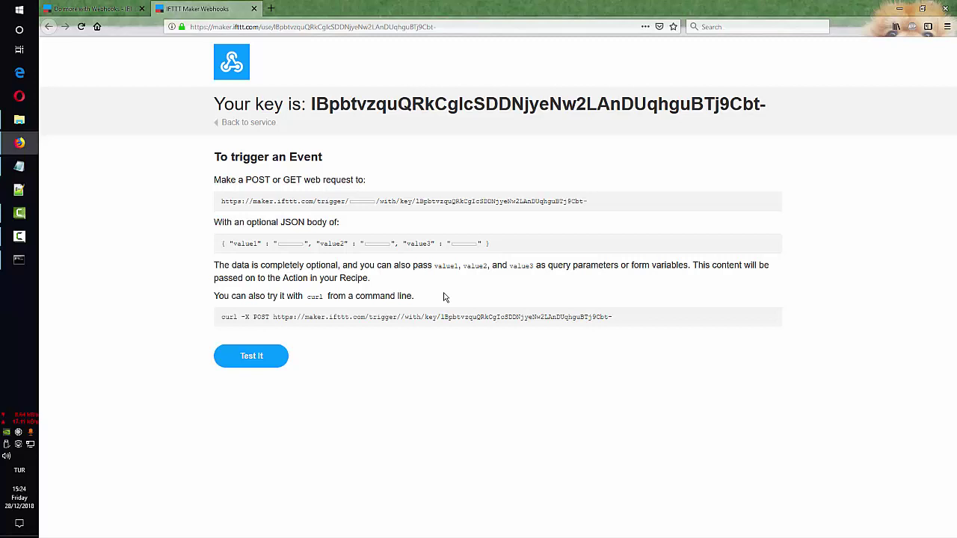
drag(606, 316, 221, 319)
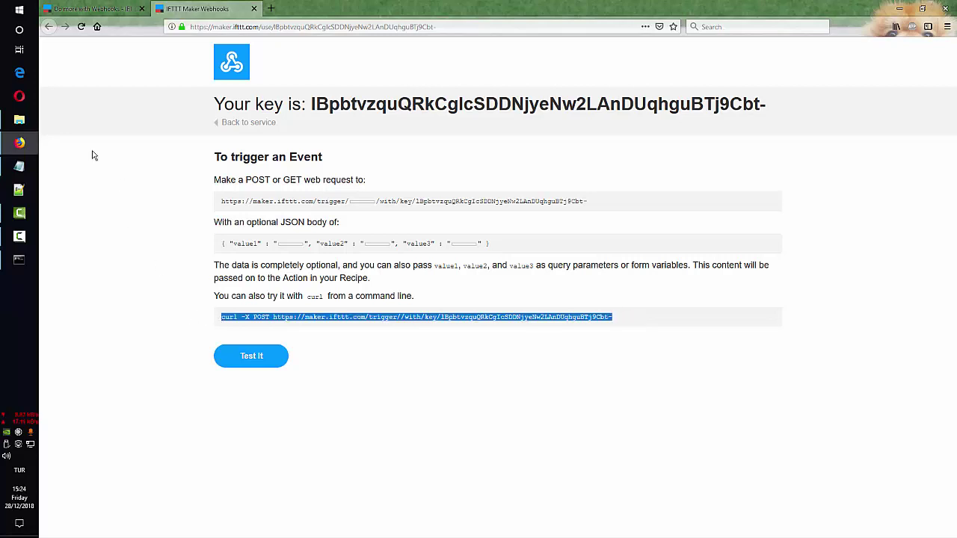
click(22, 122)
- Save lightOff.bat in Notepad and close the editor
click(19, 166)
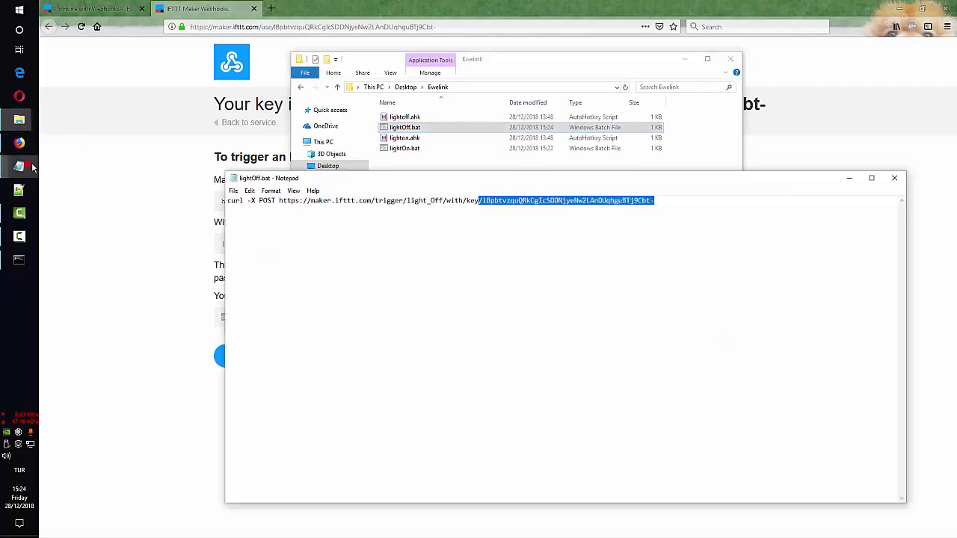
click(250, 191)
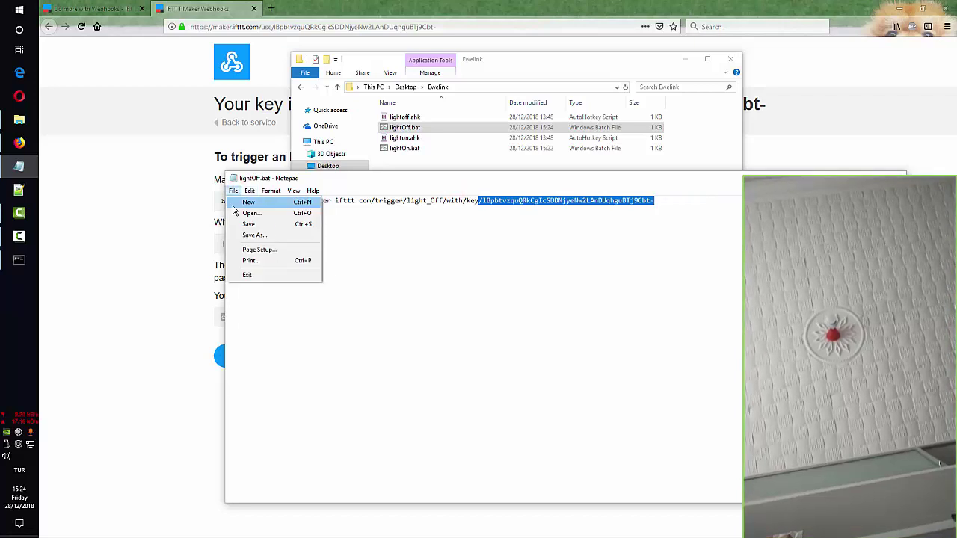
click(246, 223)
click(727, 178)
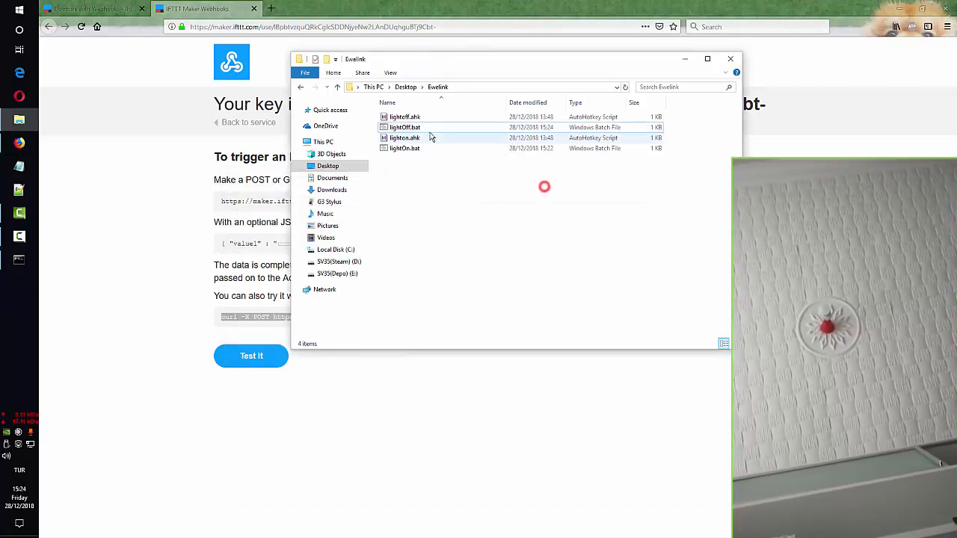
- Run lightOn.bat then lightOff.bat to switch the light on and off
click(404, 148)
double_click(405, 148)
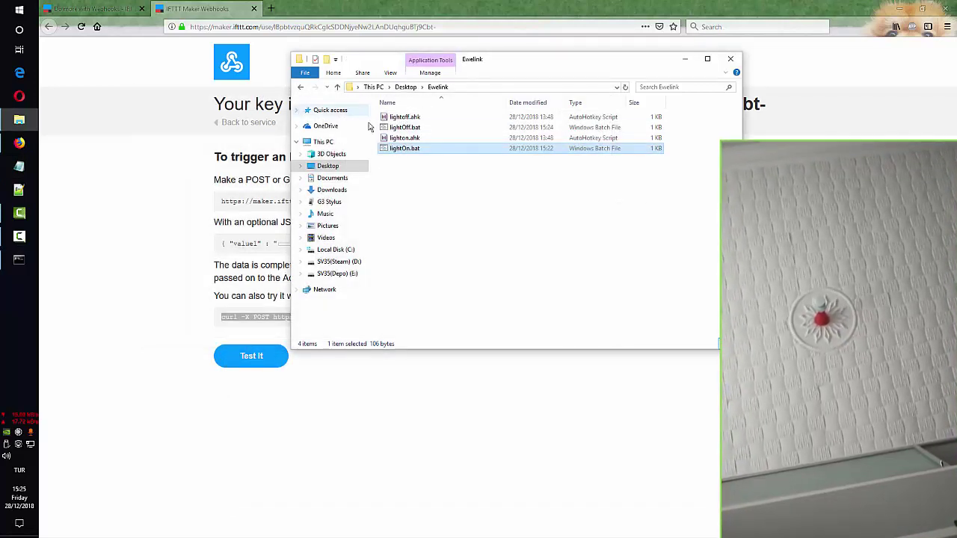
double_click(414, 127)
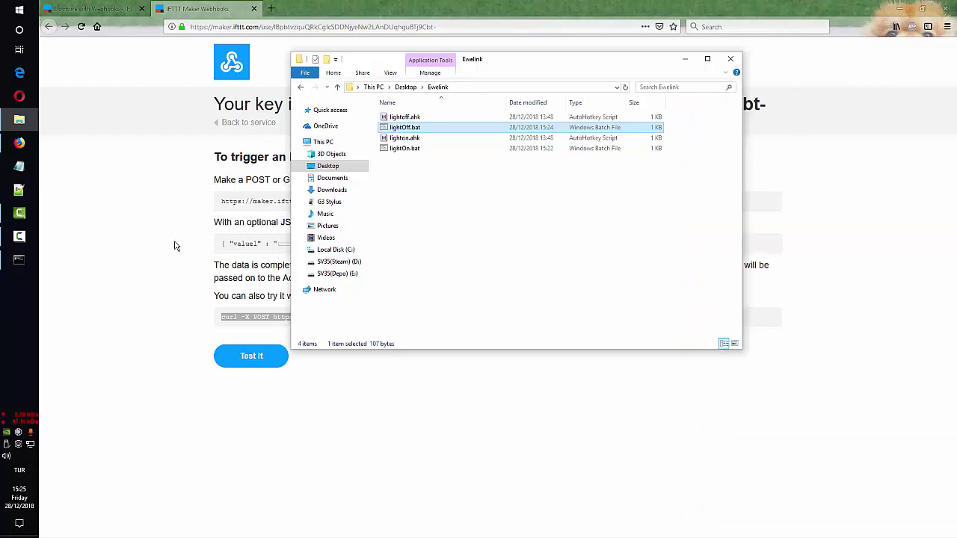
drag(478, 59, 701, 136)
click(289, 246)
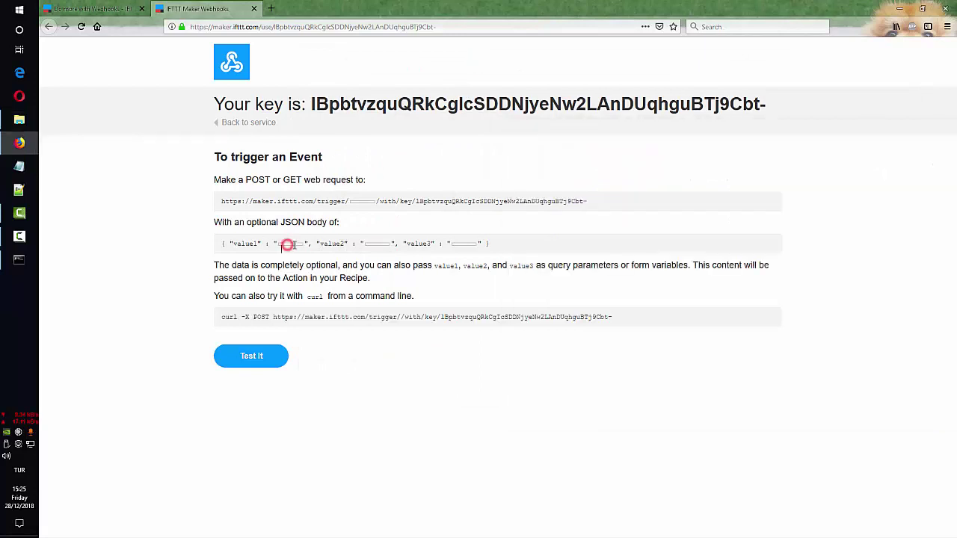
- Click into the JSON value fields on the Webhooks key page, ending in the value2 field
click(379, 245)
click(455, 245)
click(361, 245)
click(292, 248)
click(377, 248)
- Move the Ewelink folder window left and refresh its listing of the four light scripts
click(19, 119)
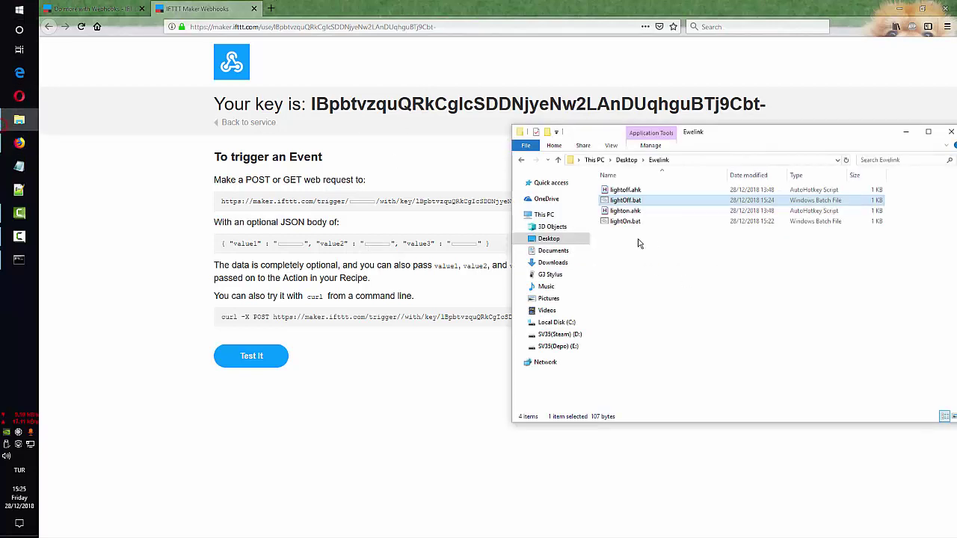
drag(671, 135, 340, 131)
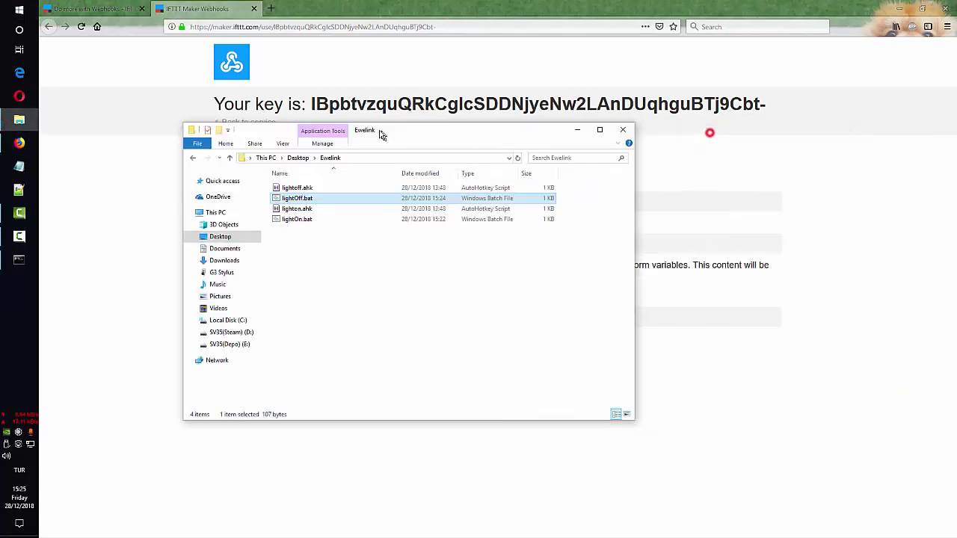
click(311, 207)
click(380, 265)
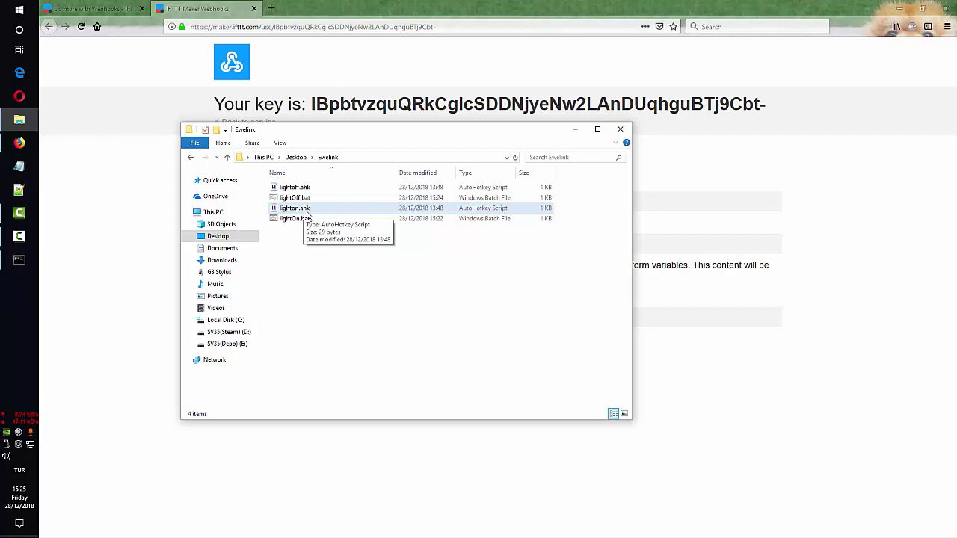
click(306, 187)
right_click(327, 259)
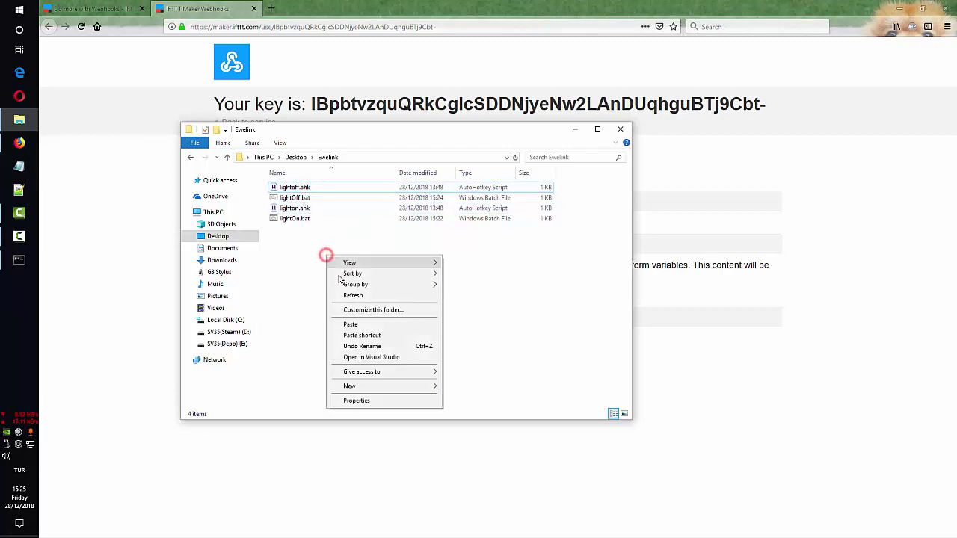
click(348, 294)
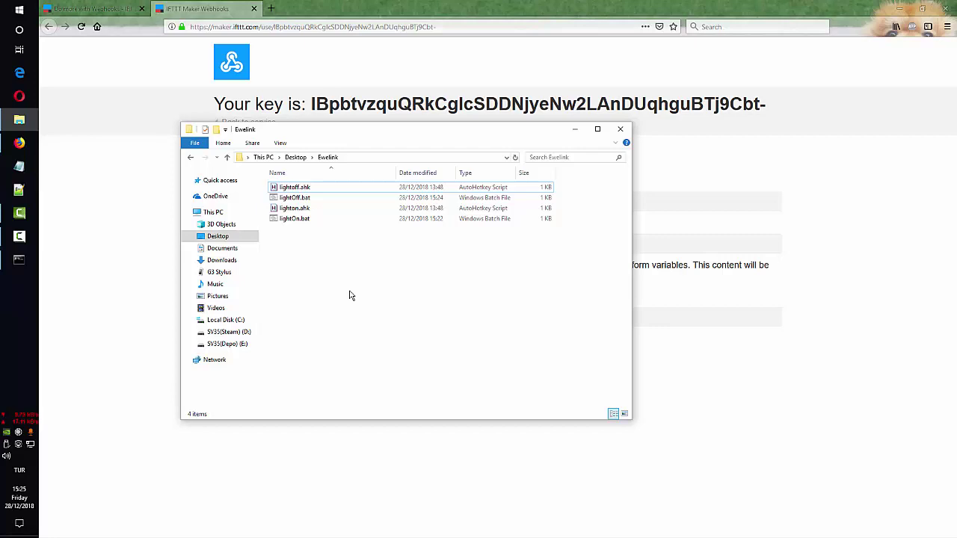